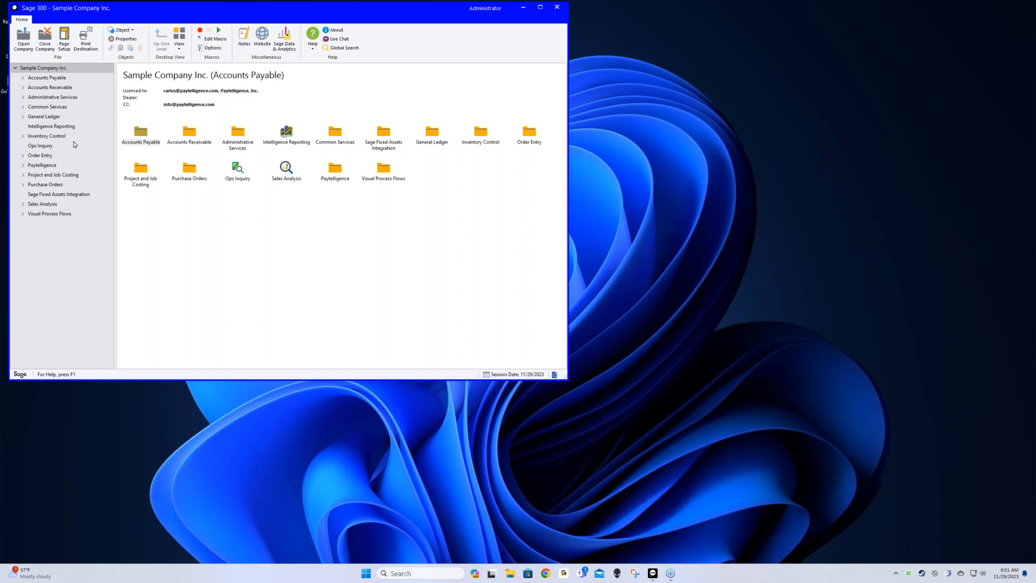
# Open Security Groups from Administrative Services under Common Services
pyautogui.click(54, 107)
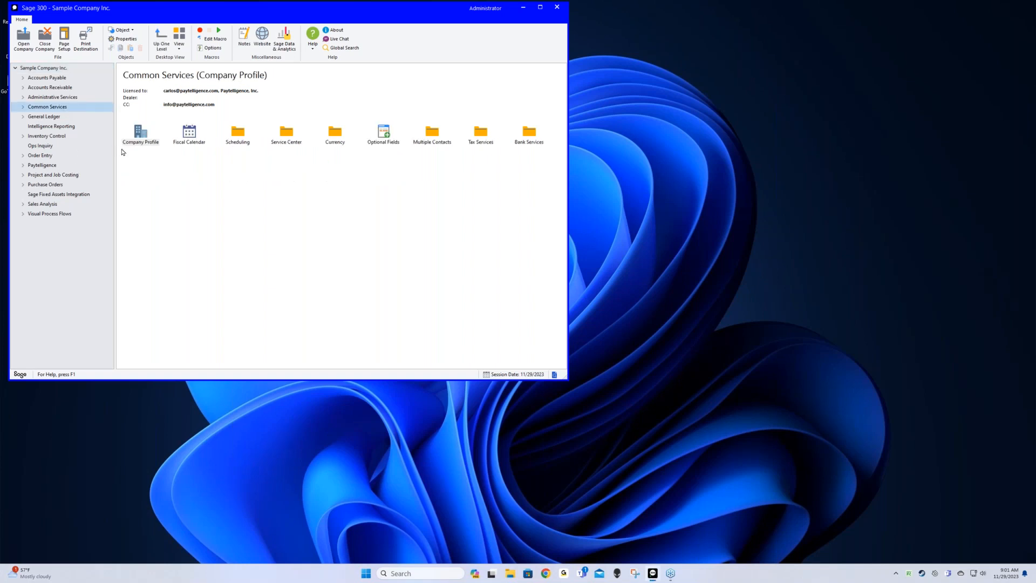
pyautogui.click(57, 99)
pyautogui.doubleClick(195, 142)
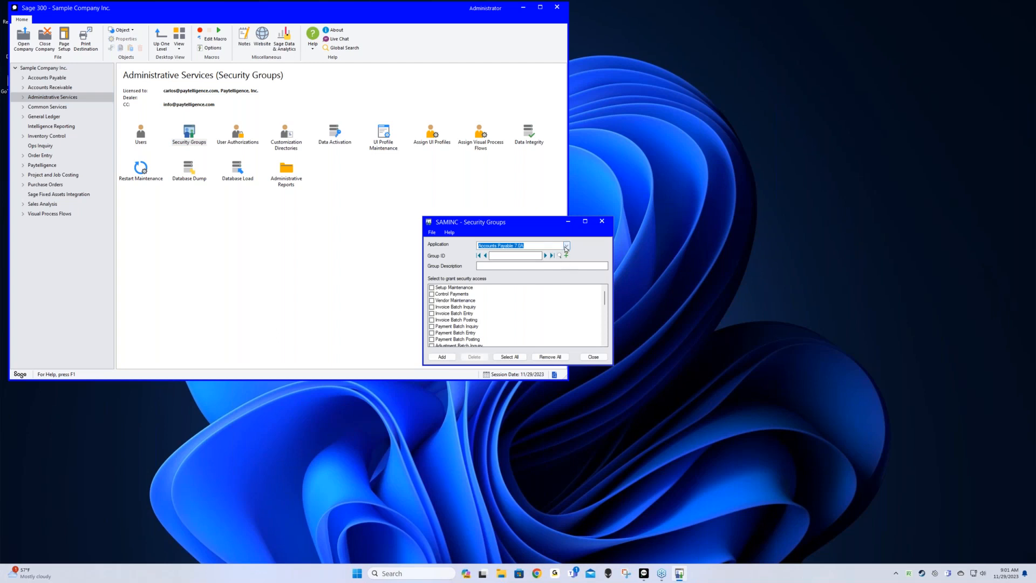
# Review the Paytelligence 7.0A security access items, then close Security Groups
pyautogui.click(565, 247)
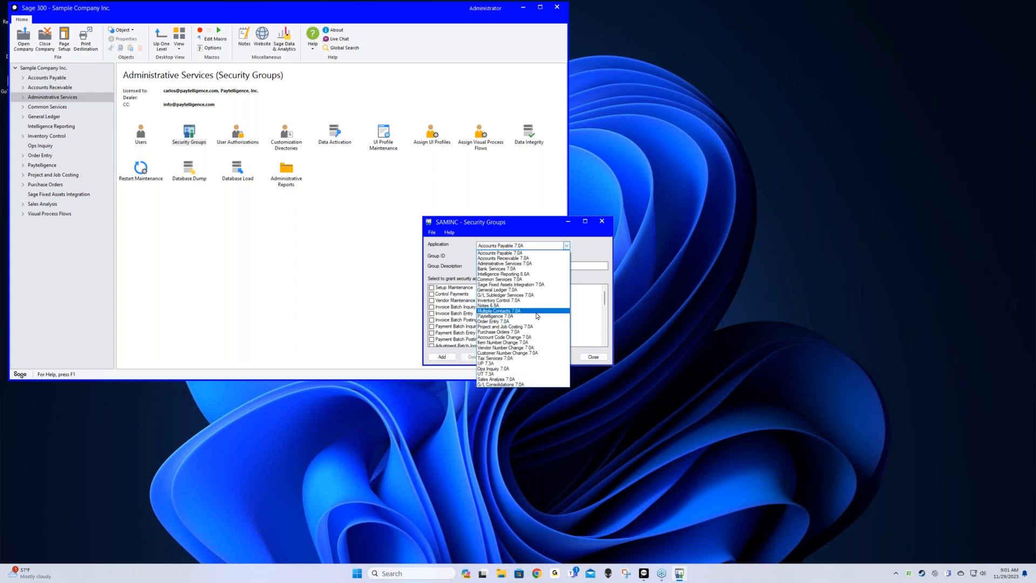
pyautogui.click(535, 317)
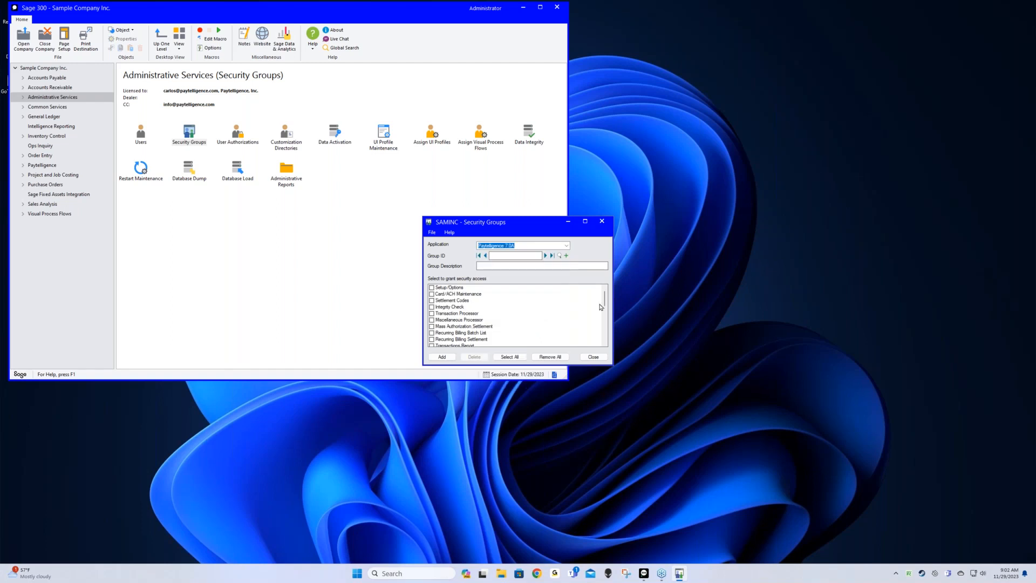
pyautogui.click(600, 301)
pyautogui.moveTo(599, 301); pyautogui.dragTo(606, 323)
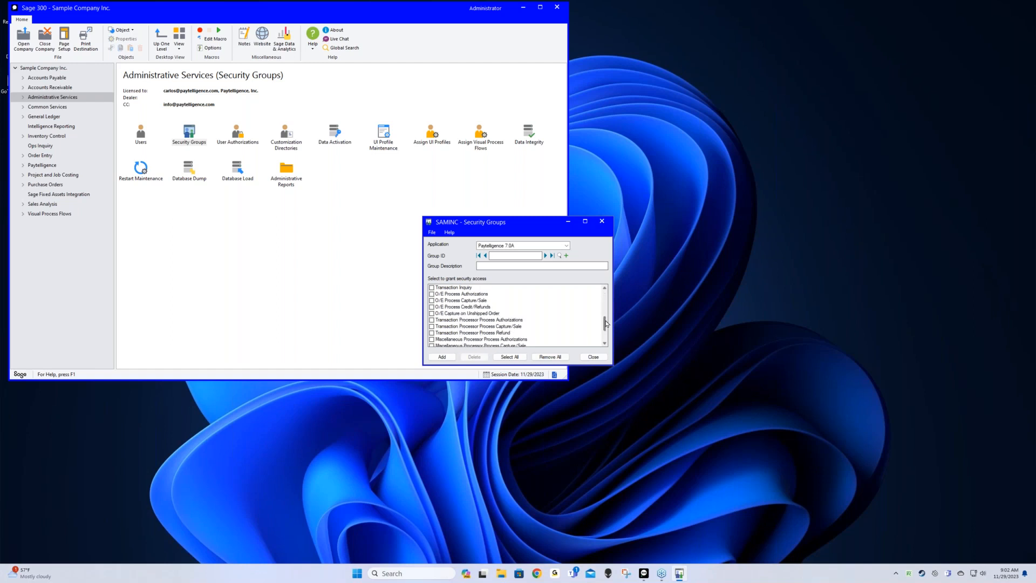
pyautogui.click(504, 333)
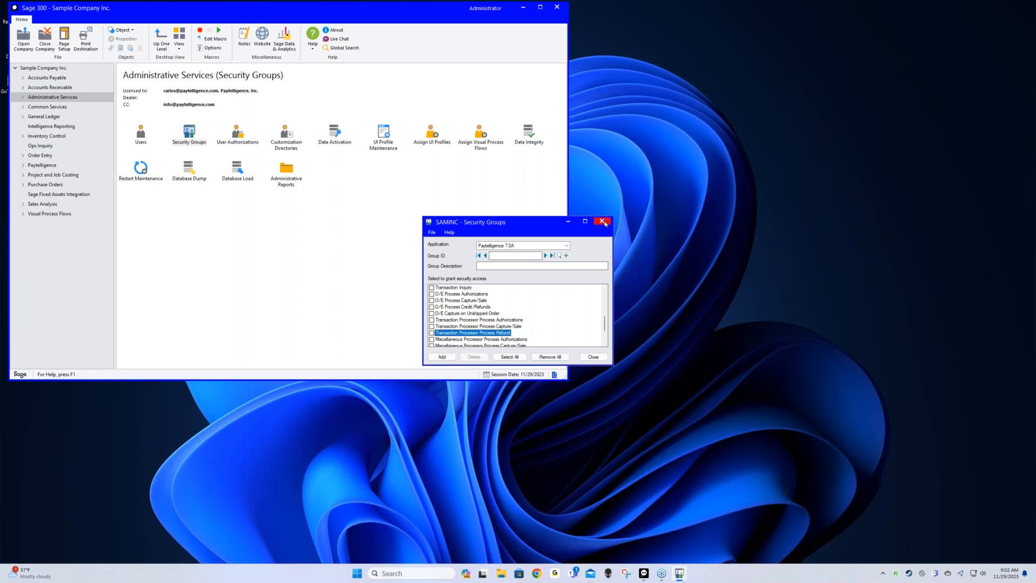
pyautogui.click(602, 221)
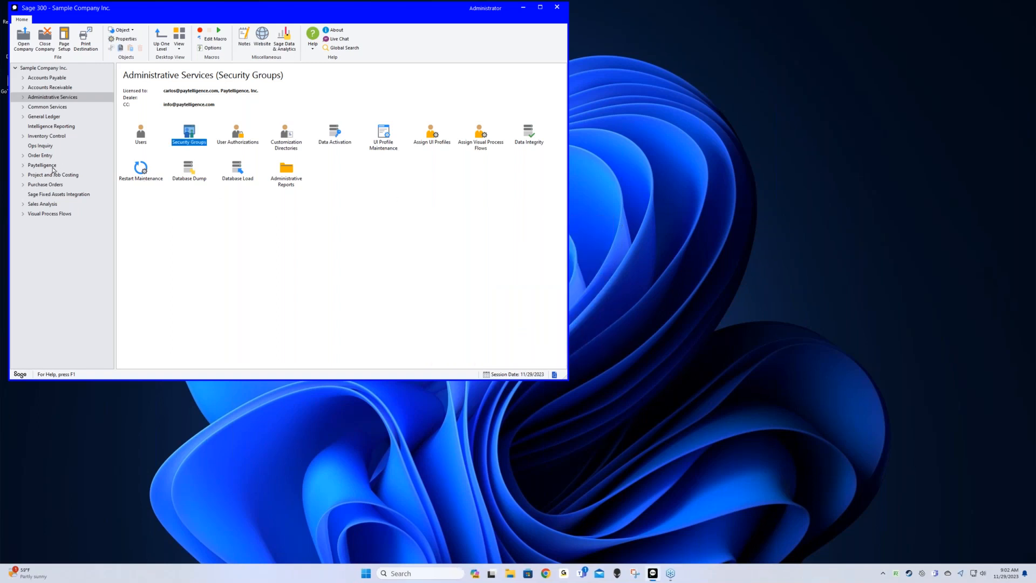
# Review the Merchant settings in Paytelligence Setup Options, then open Card/ACH Maintenance
pyautogui.click(55, 166)
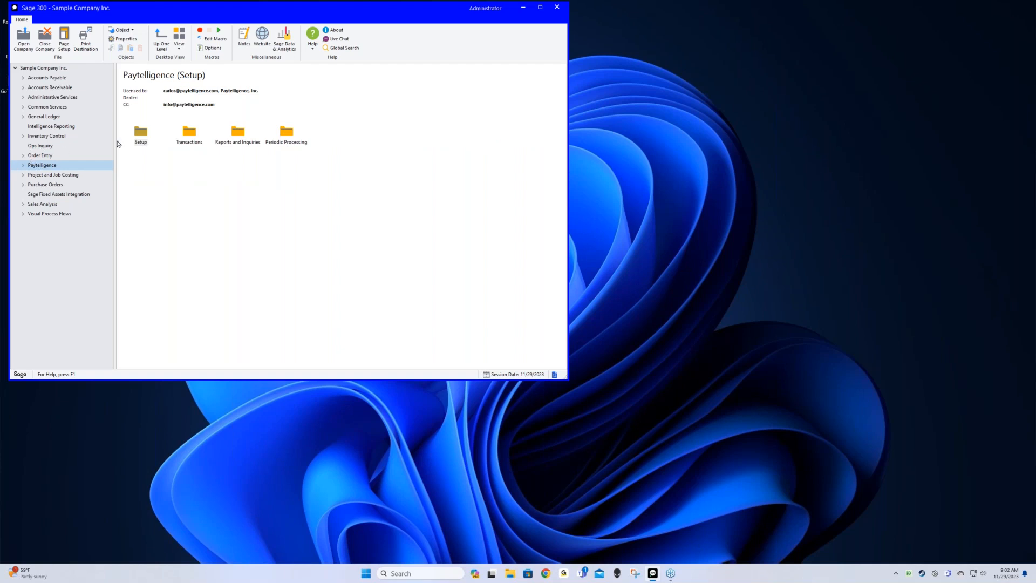
pyautogui.doubleClick(139, 141)
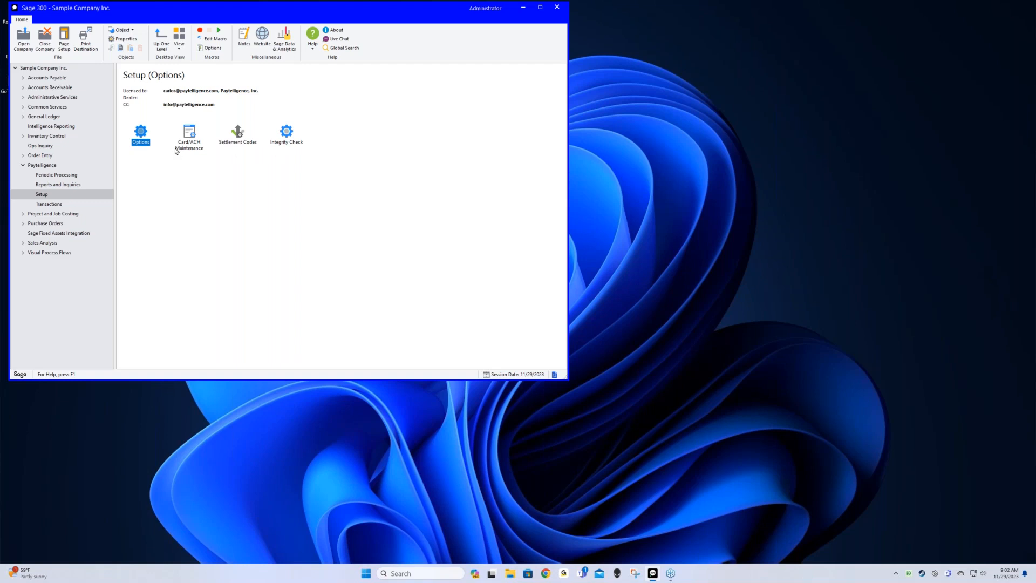
pyautogui.doubleClick(147, 137)
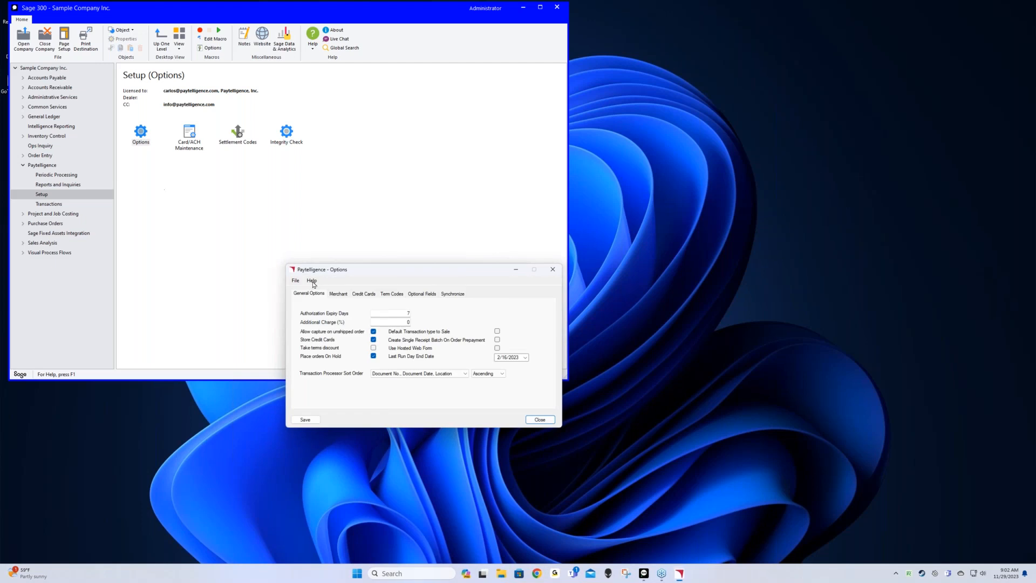
pyautogui.click(333, 294)
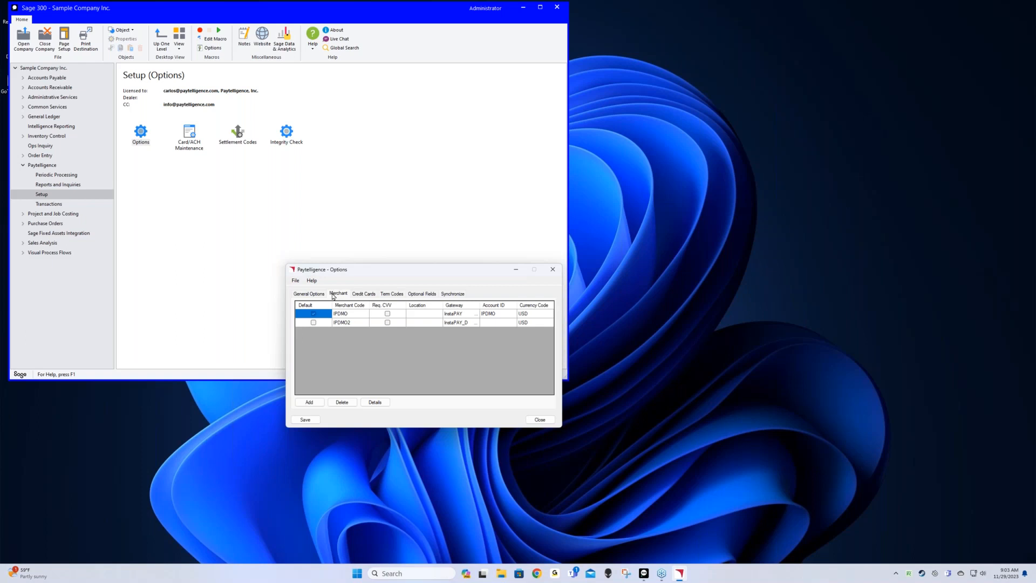
pyautogui.click(539, 419)
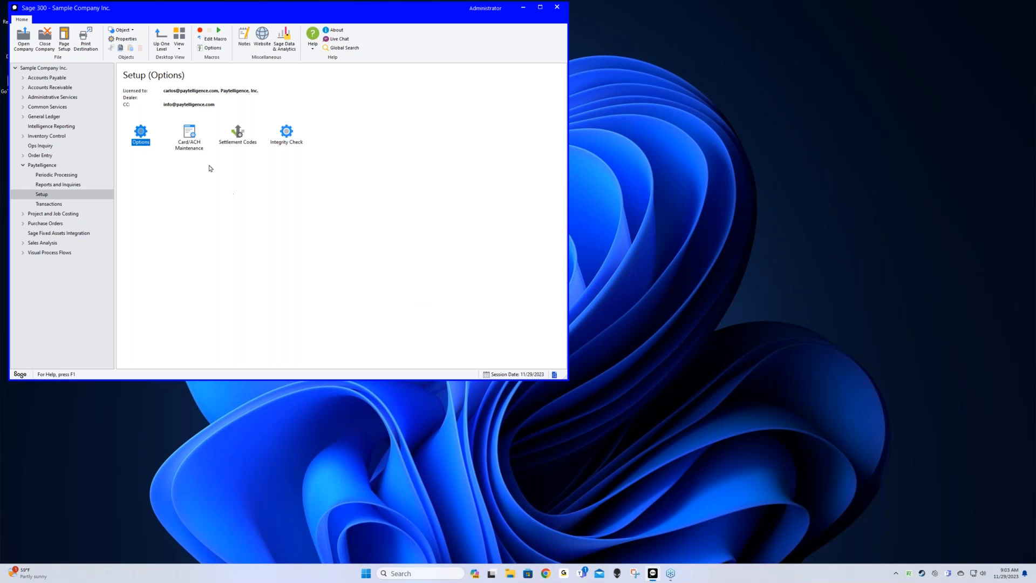
pyautogui.doubleClick(190, 136)
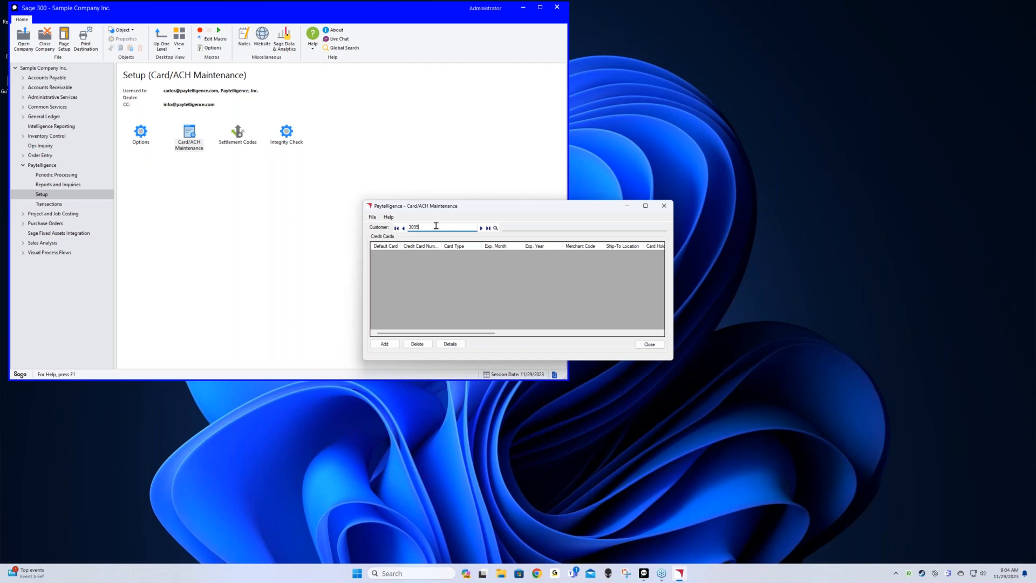
# Load the entered customer's record in Card/ACH Maintenance
pyautogui.press('Tab')
# Add a VISA card for the customer with its card number, expiry 4/2028 and CVV
pyautogui.click(384, 344)
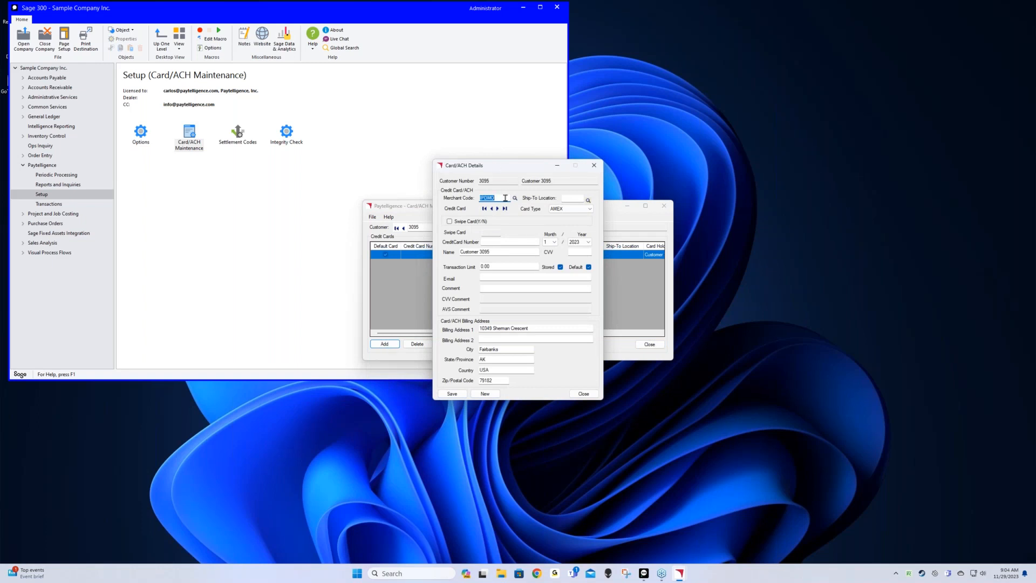
pyautogui.click(568, 210)
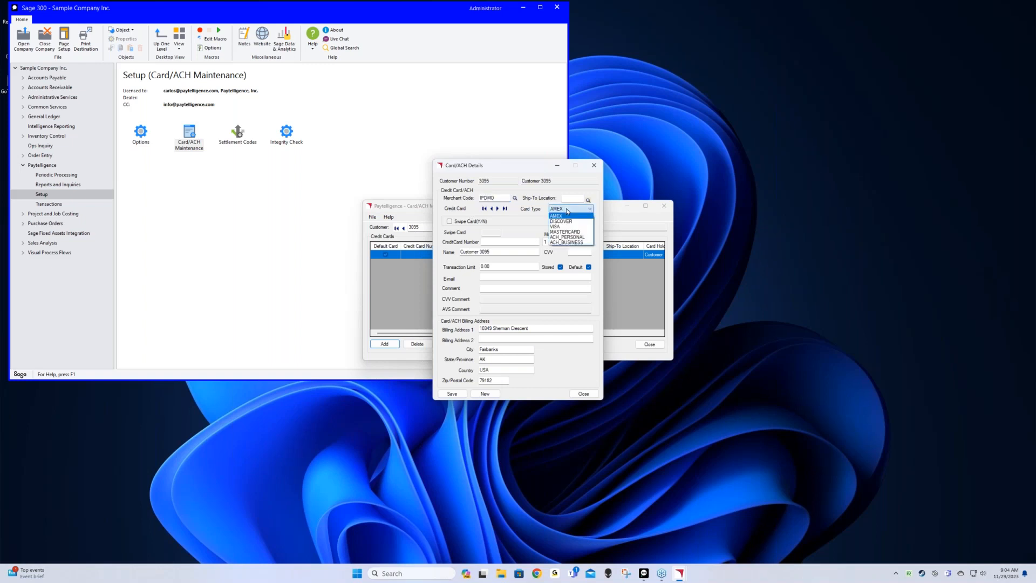
pyautogui.click(566, 227)
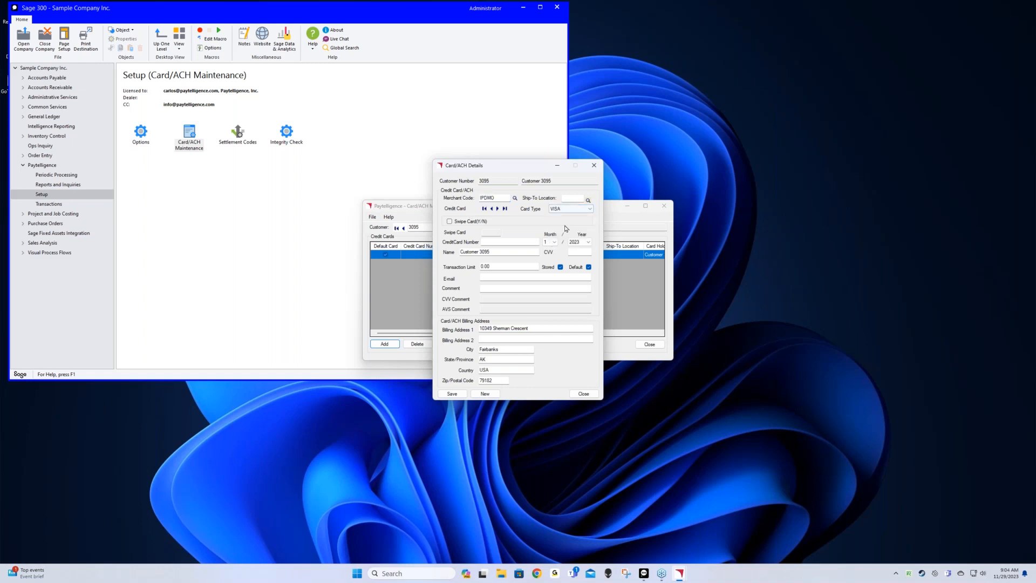
pyautogui.click(515, 241)
pyautogui.write('4003000123456781')
pyautogui.click(553, 242)
pyautogui.click(550, 265)
pyautogui.click(582, 242)
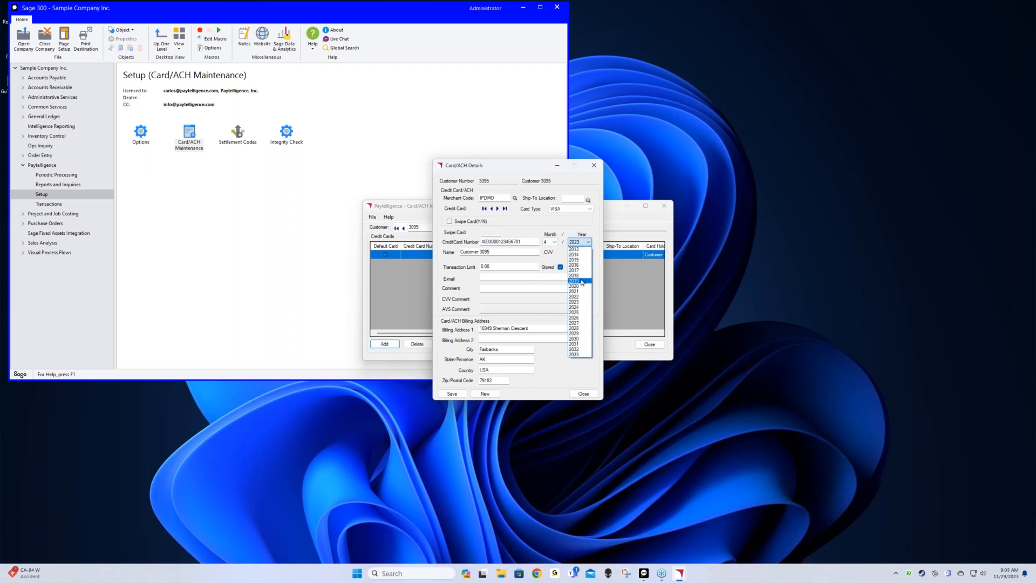
pyautogui.click(580, 328)
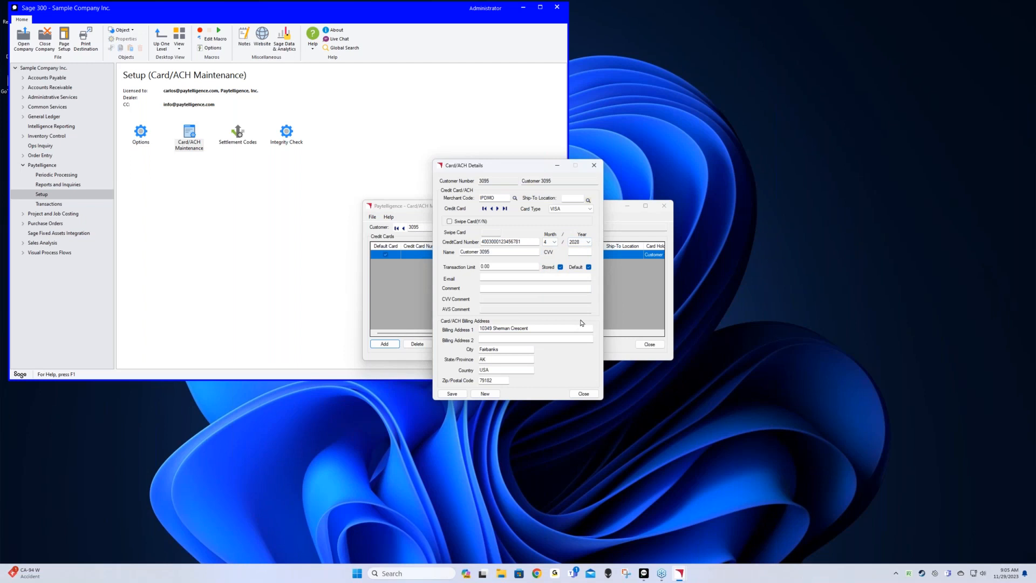
pyautogui.click(495, 252)
pyautogui.click(576, 247)
# Save the new VISA card, dismiss the Card Accepted result, and reopen its details
pyautogui.click(451, 398)
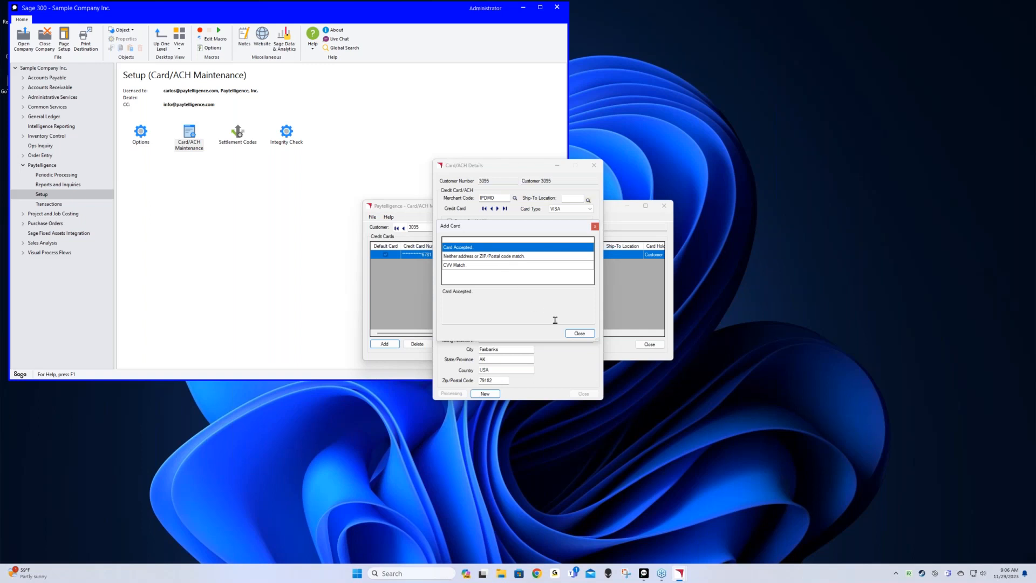
pyautogui.click(570, 331)
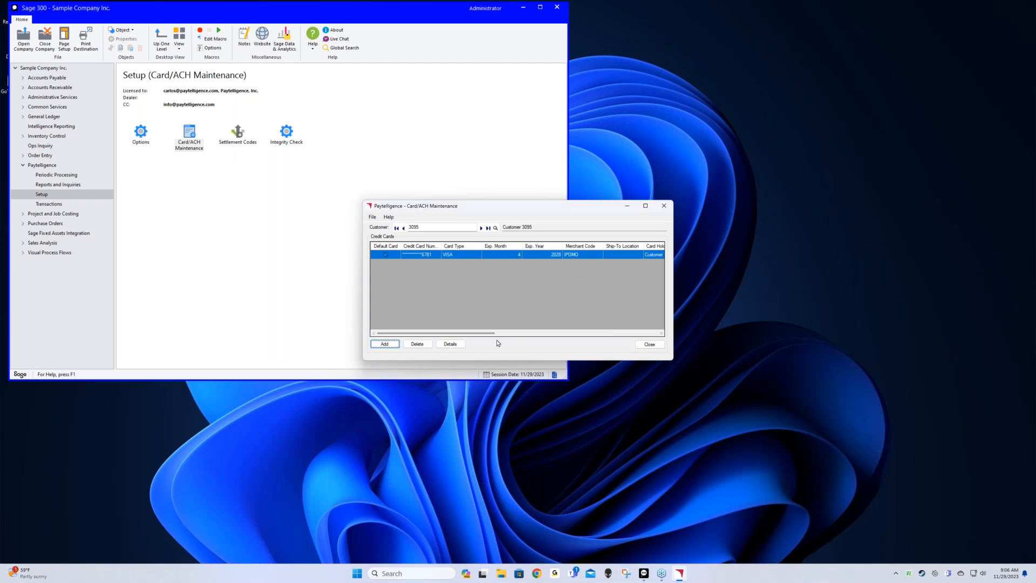
pyautogui.click(455, 345)
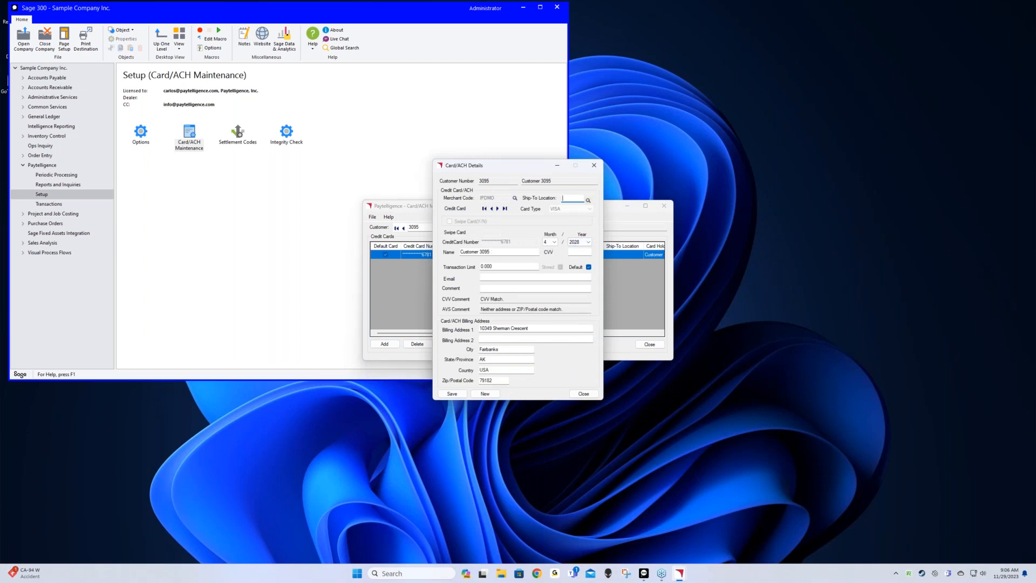
# Close the card details saving changes, then close Card/ACH Maintenance
pyautogui.click(588, 395)
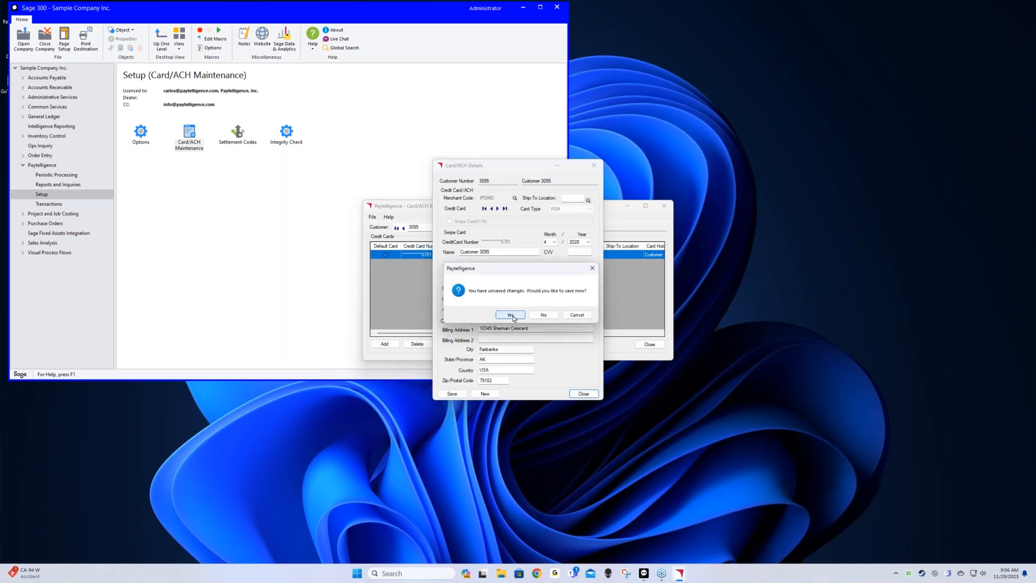
pyautogui.click(510, 315)
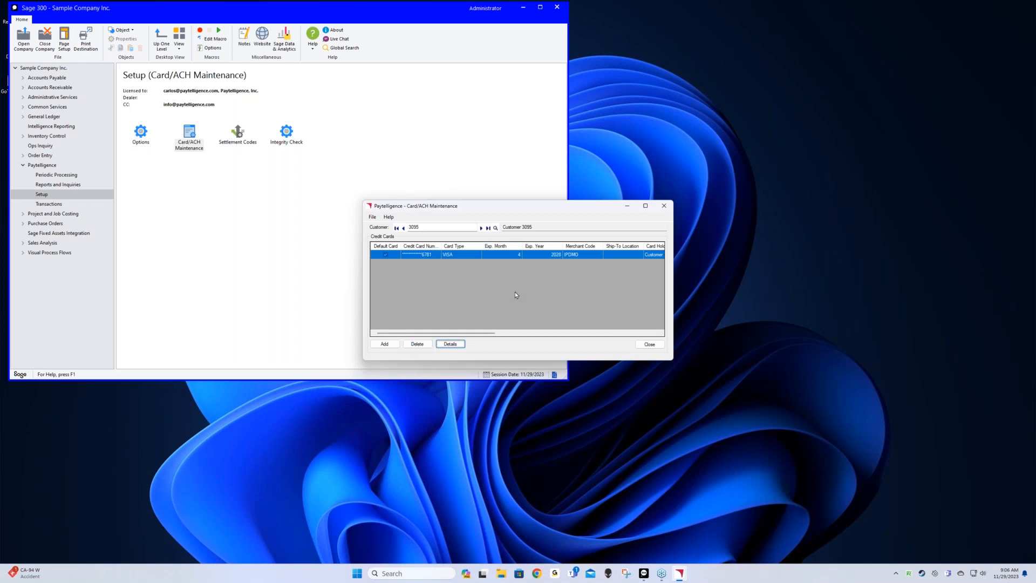
pyautogui.click(657, 345)
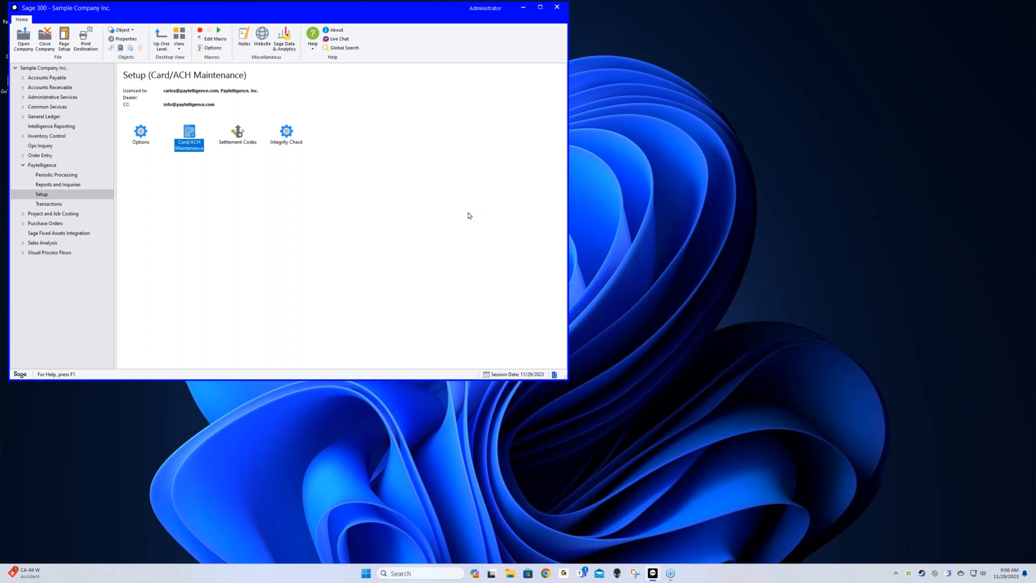
# Open the Transaction Processor and load the customer with their stored MASTERCARD
pyautogui.click(59, 204)
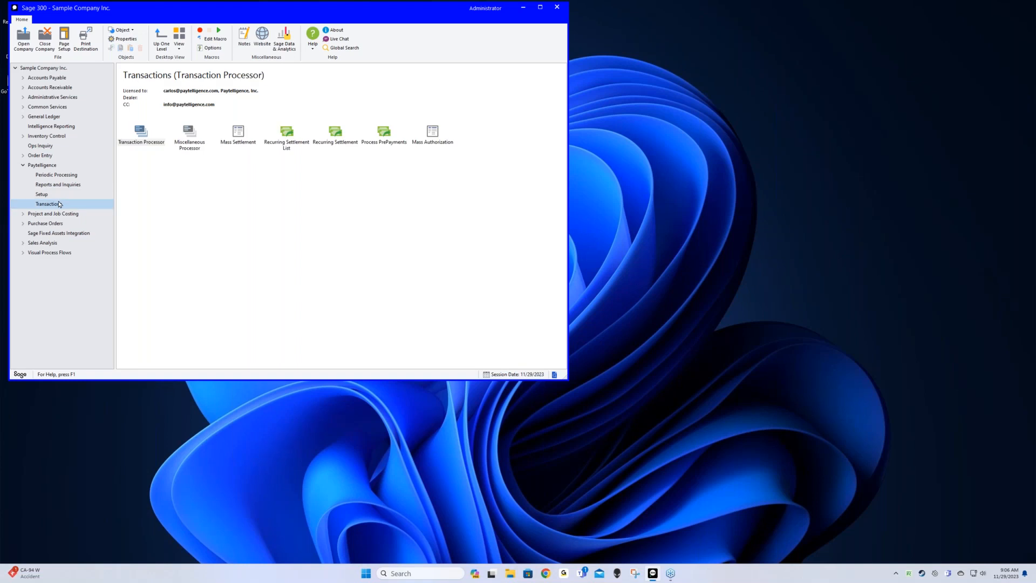
pyautogui.click(150, 142)
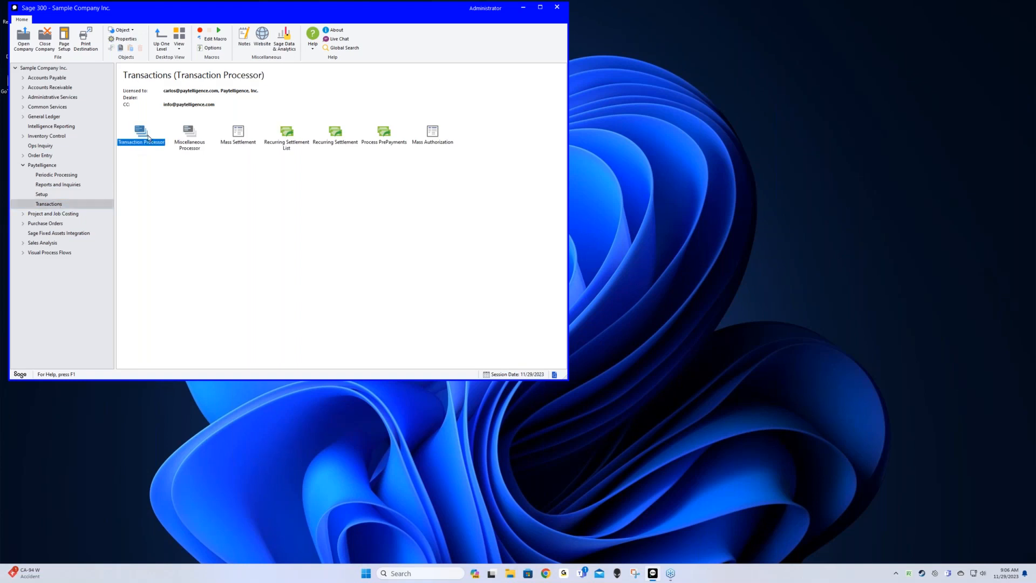
pyautogui.doubleClick(141, 133)
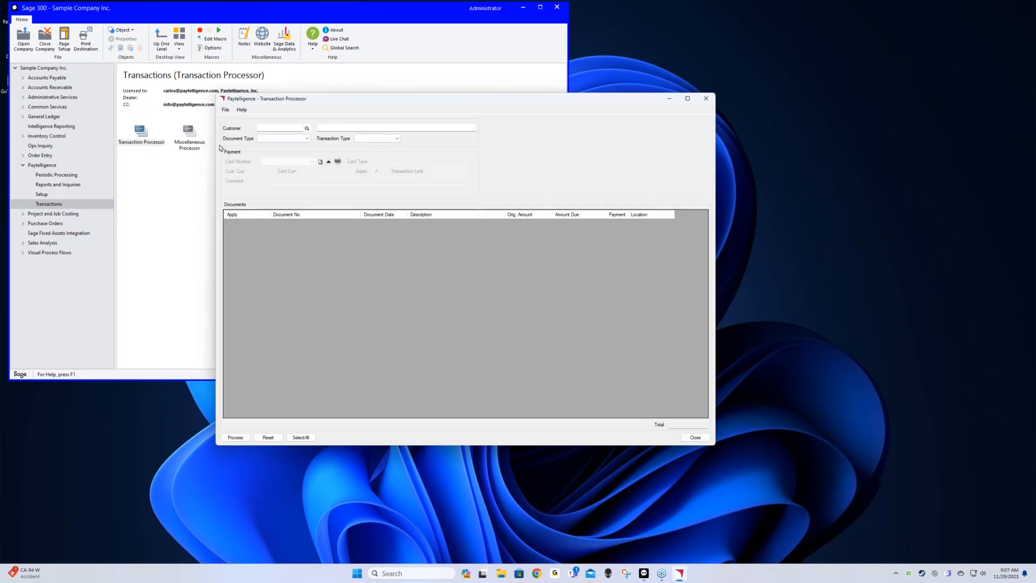
pyautogui.click(275, 127)
pyautogui.press('Tab')
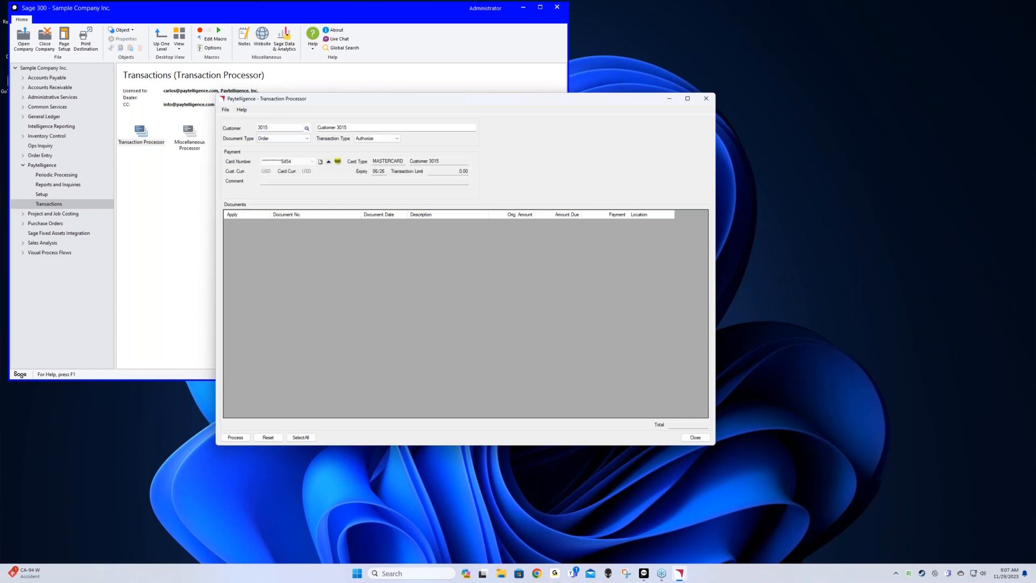
# Set Document Type to ARInvoice to list the six open invoices for a Sale
pyautogui.click(306, 138)
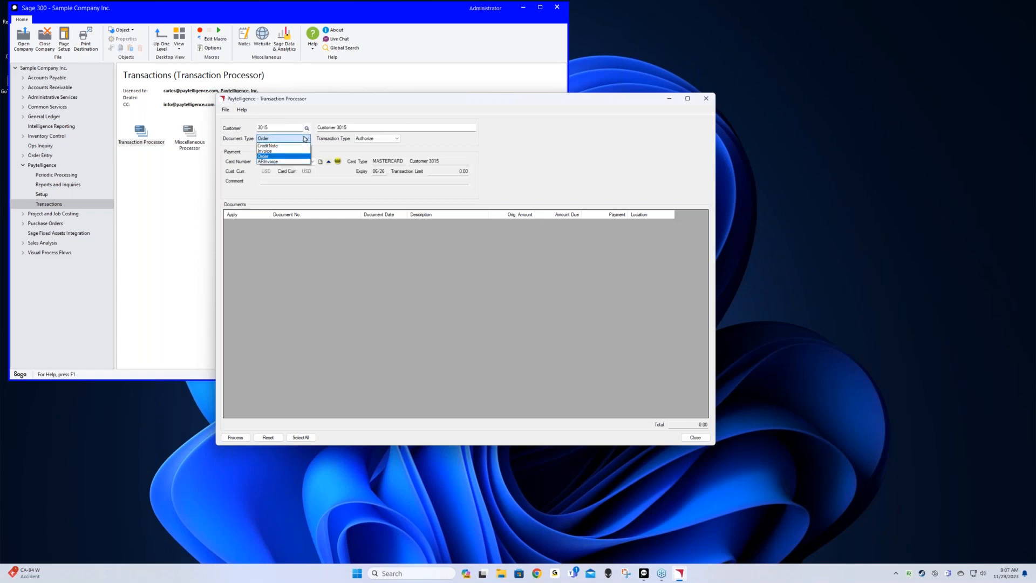
pyautogui.click(294, 162)
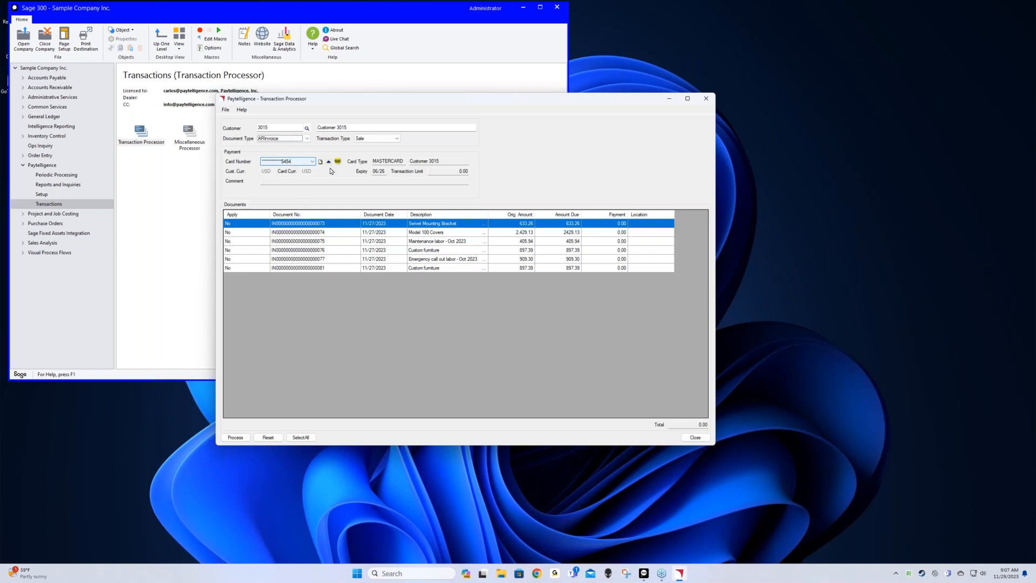
pyautogui.click(320, 162)
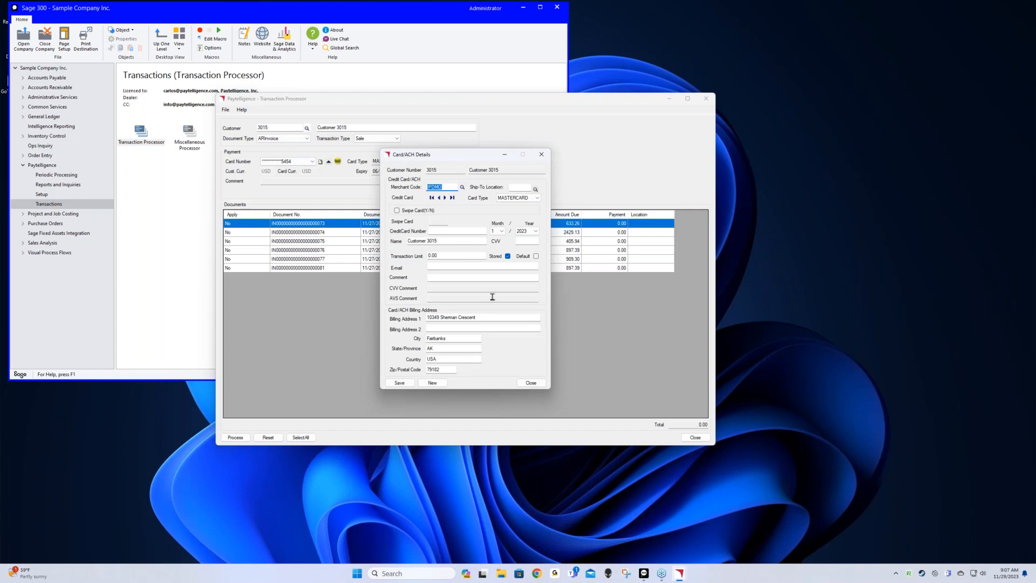
# Save a default VISA card expiring 01/26 with its number and CVV as the payment card
pyautogui.click(518, 199)
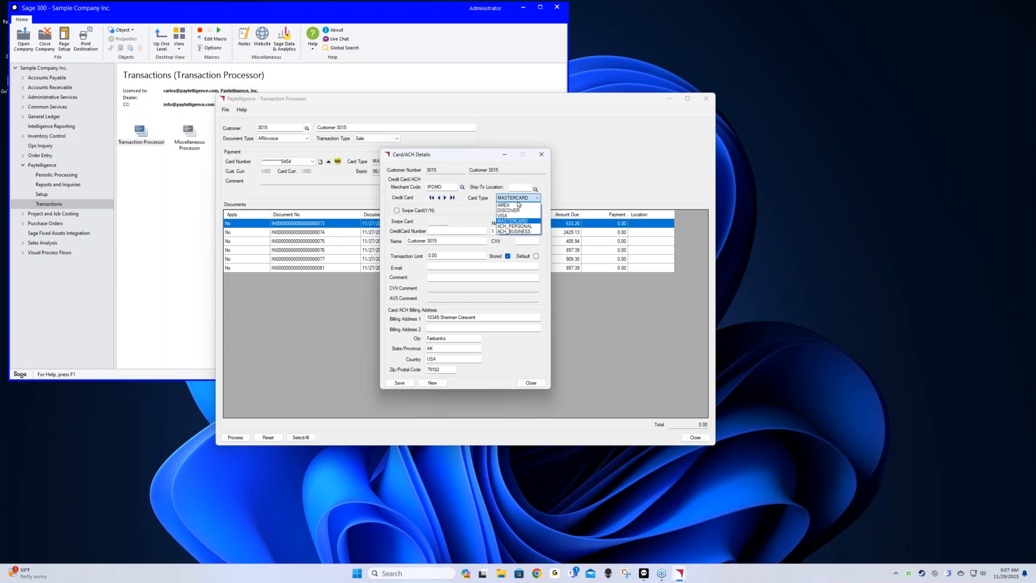
pyautogui.click(516, 217)
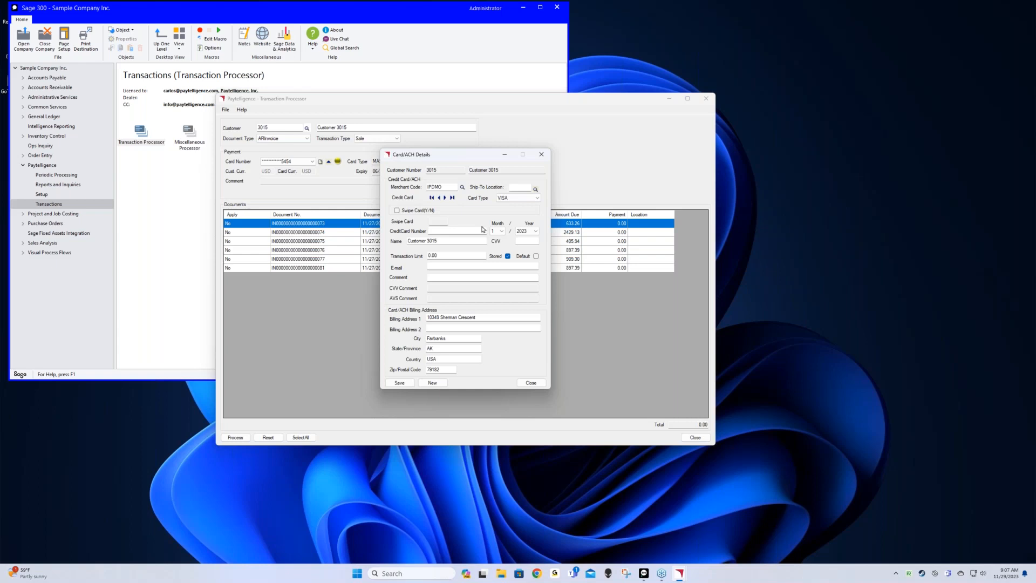
pyautogui.click(456, 229)
pyautogui.write('4003000123456781')
pyautogui.click(526, 232)
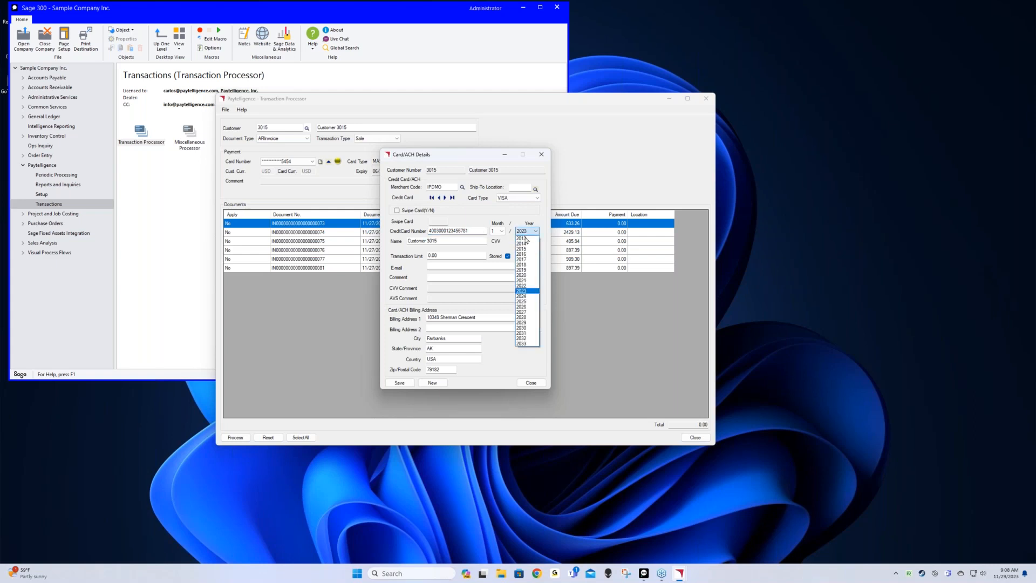
pyautogui.click(522, 307)
pyautogui.press('Tab')
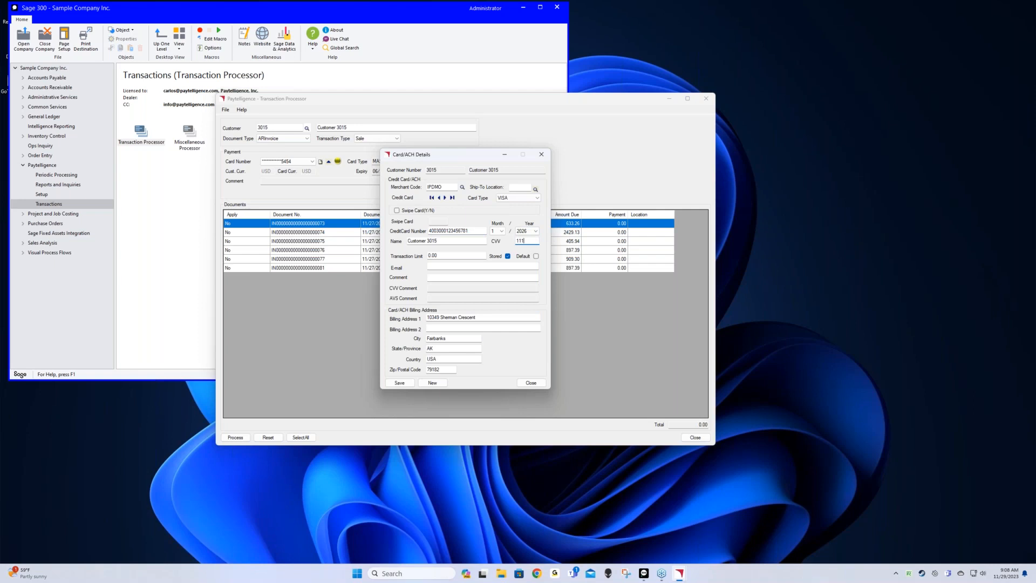
pyautogui.click(536, 257)
pyautogui.click(410, 382)
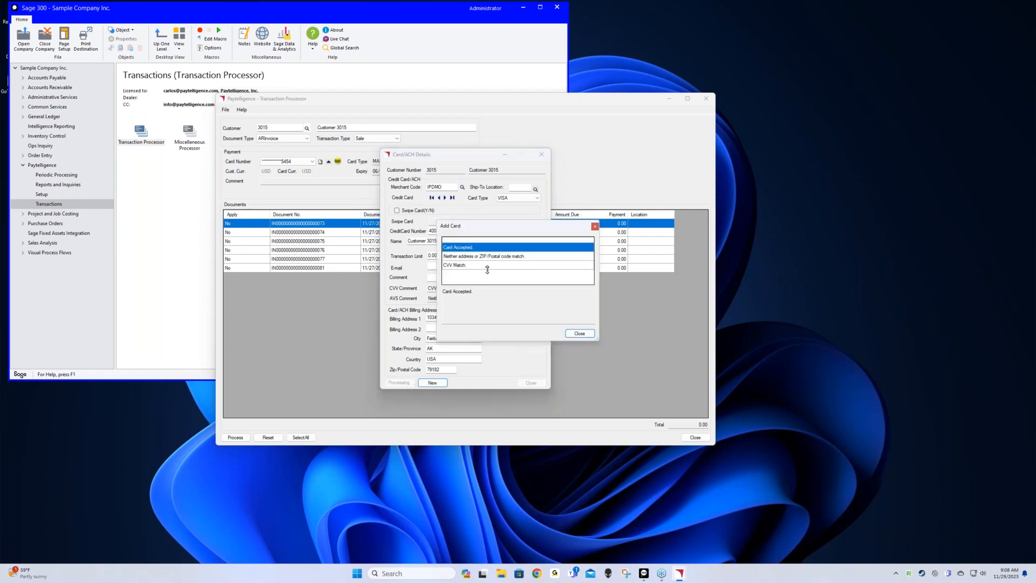
pyautogui.click(580, 333)
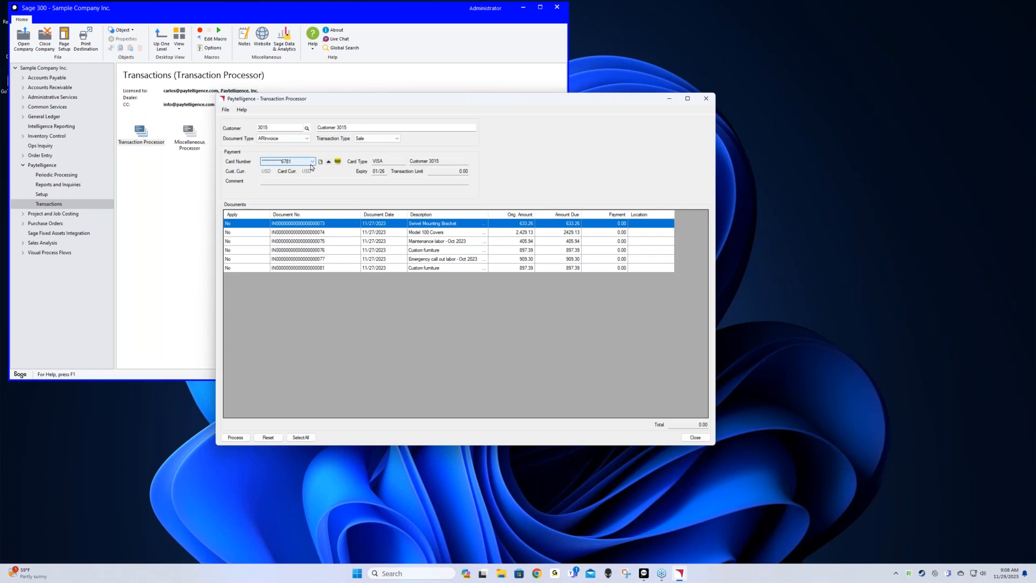
# Apply all six invoices with the Model 100 Covers payment set to 2000.00, totalling 5,743.28
pyautogui.moveTo(336, 163)
pyautogui.click(301, 438)
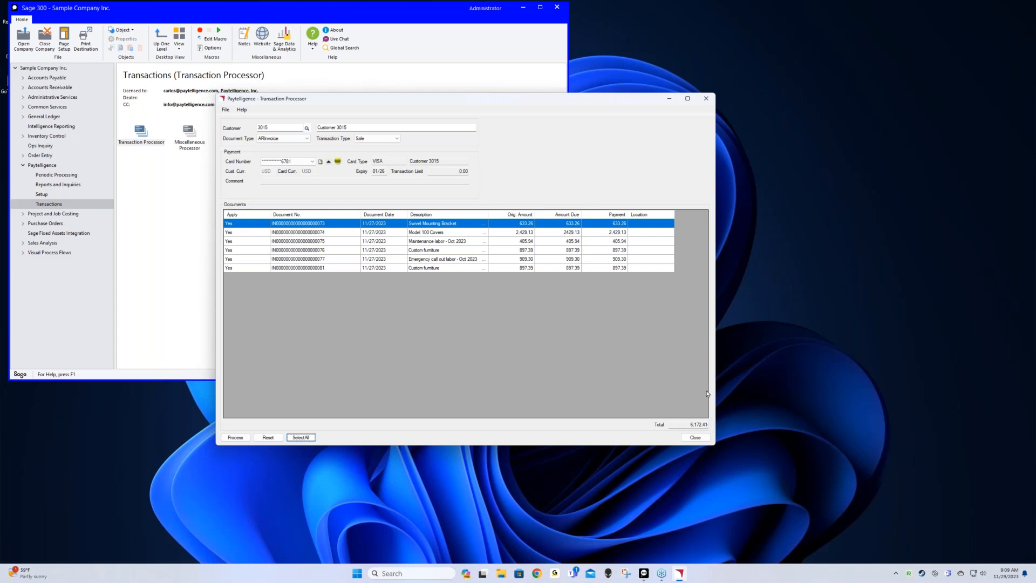
pyautogui.click(598, 237)
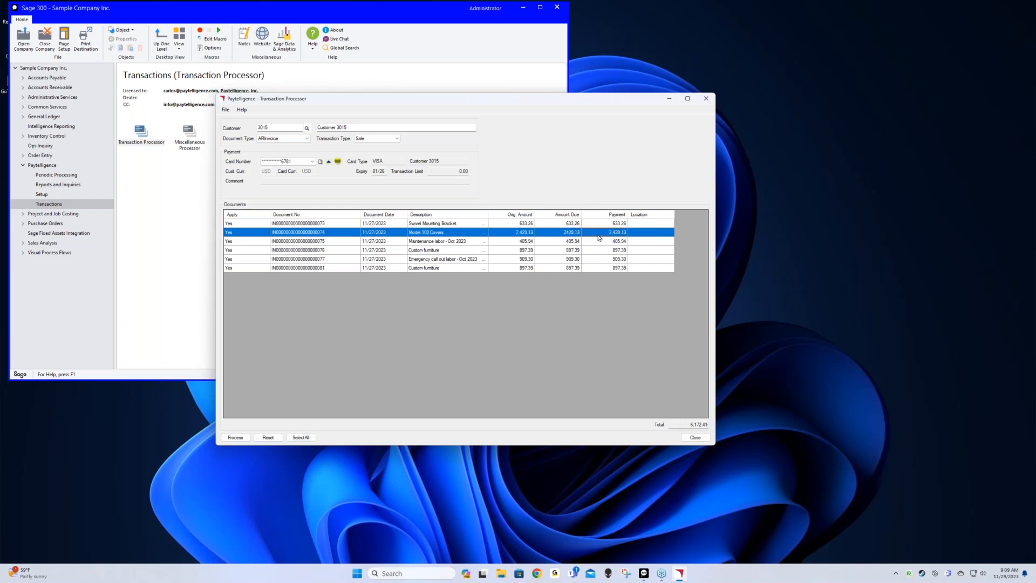
pyautogui.click(603, 233)
pyautogui.moveTo(612, 232); pyautogui.dragTo(627, 232)
pyautogui.doubleClick(601, 233)
pyautogui.write('2000.00')
pyautogui.doubleClick(244, 270)
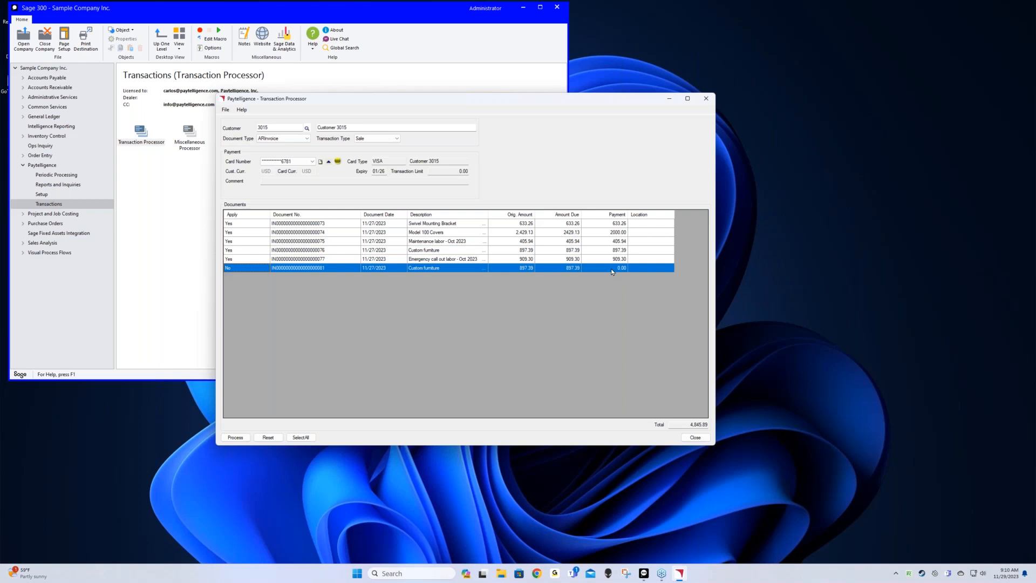
pyautogui.doubleClick(238, 271)
# Charge the card for the six applied invoices and preview the approved 5,743.28 USD receipt
pyautogui.click(235, 437)
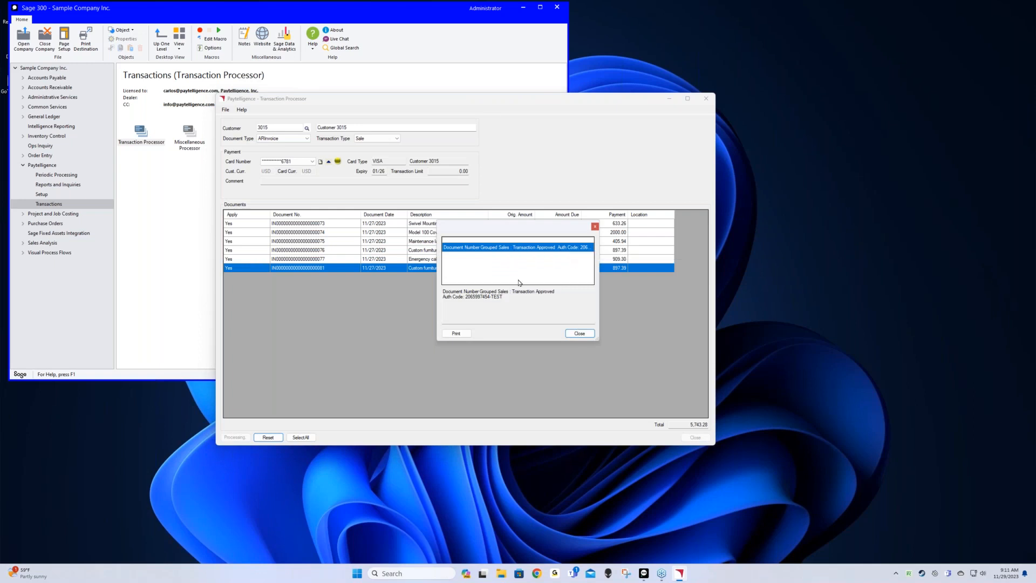
pyautogui.click(455, 334)
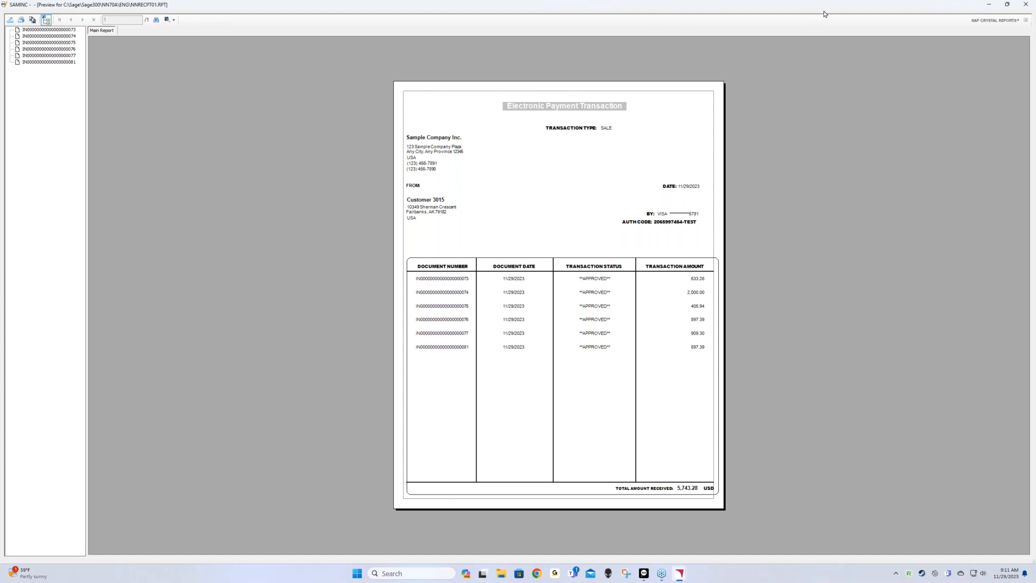
# Close the Crystal Reports receipt preview, returning to the Transaction Processor with 429.13 due on Model 100 Covers
pyautogui.click(991, 15)
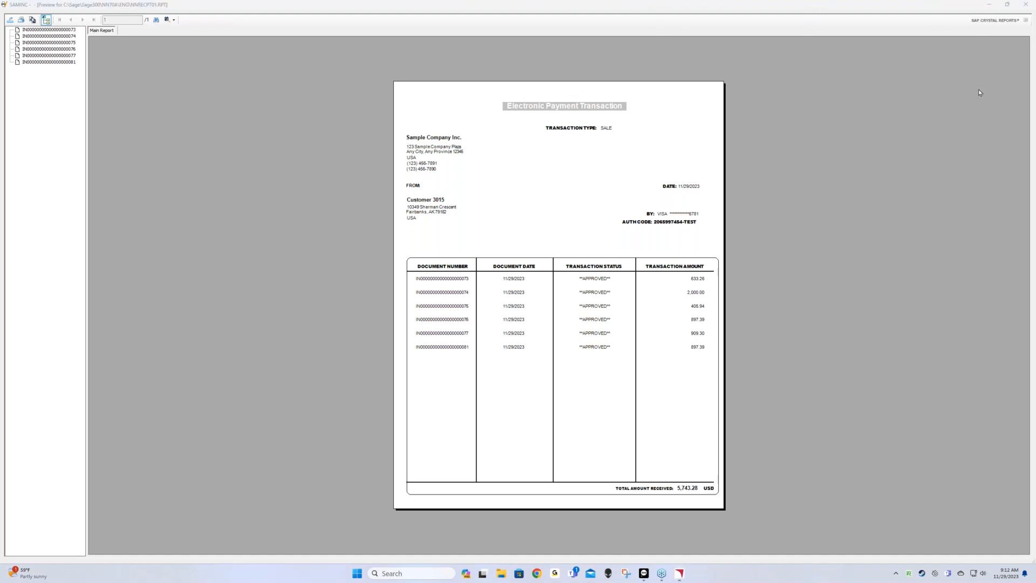
pyautogui.click(1025, 5)
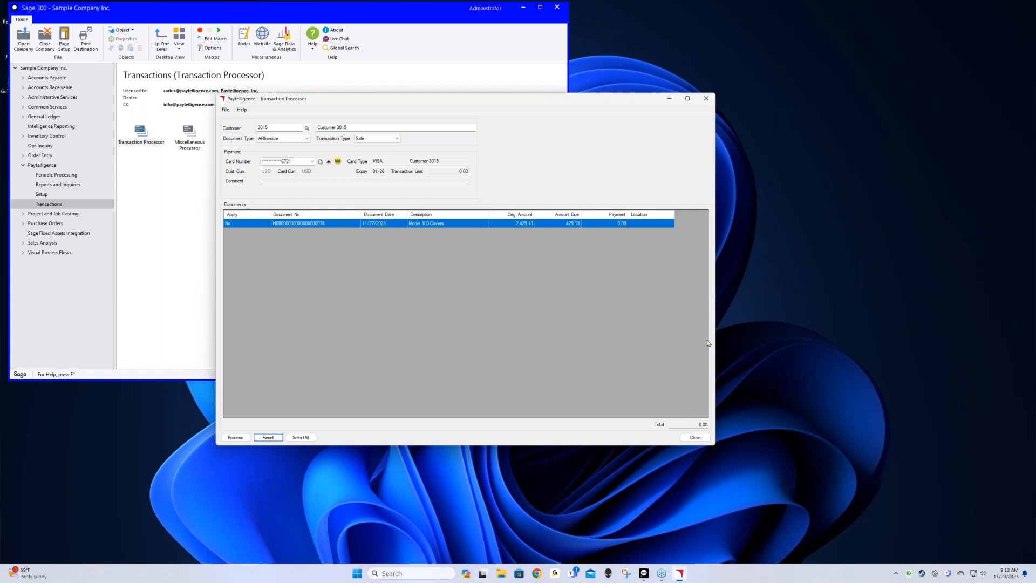
pyautogui.click(1022, 495)
# Close the Transaction Processor and open Recurring Settlement batch entry
pyautogui.click(695, 437)
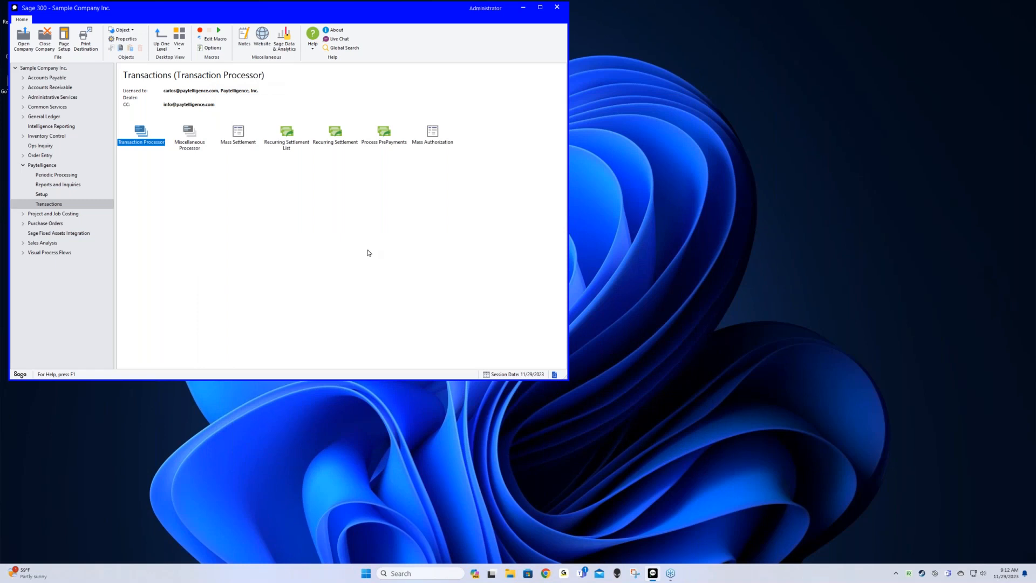
pyautogui.click(332, 140)
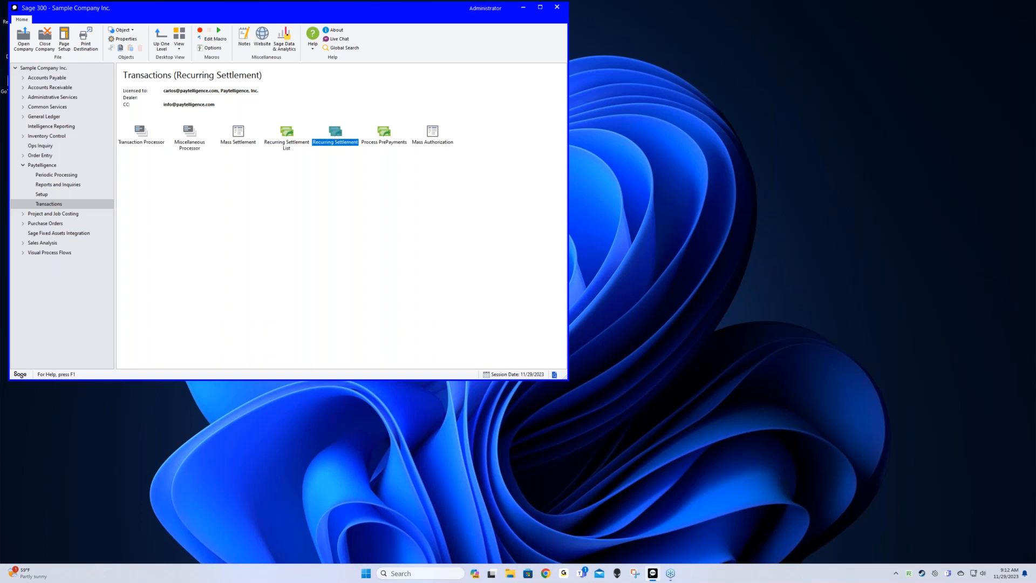
pyautogui.doubleClick(324, 137)
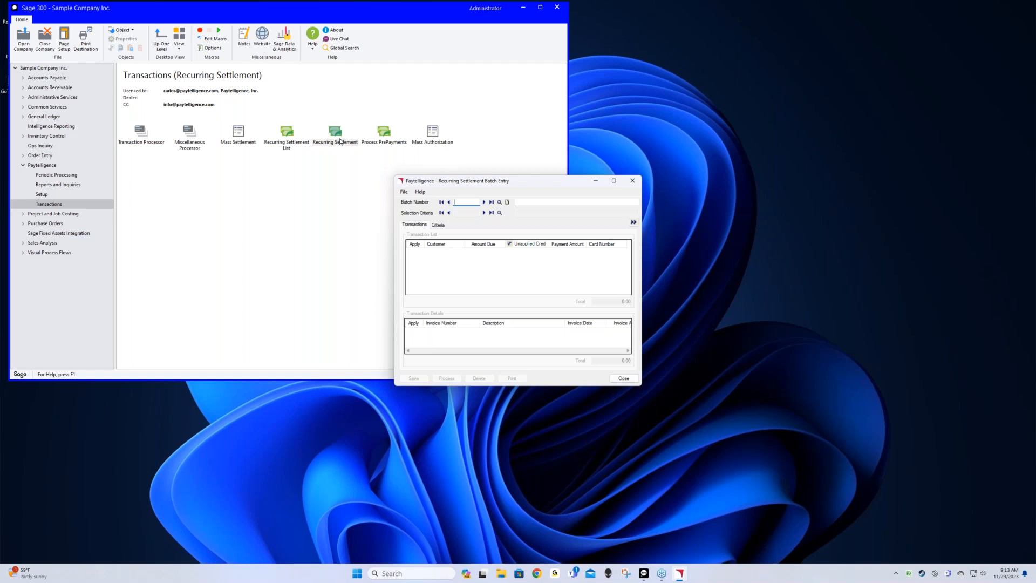
# Create new batch 39 described 'Monthly Nov INV' with RECUR selection criteria
pyautogui.click(507, 202)
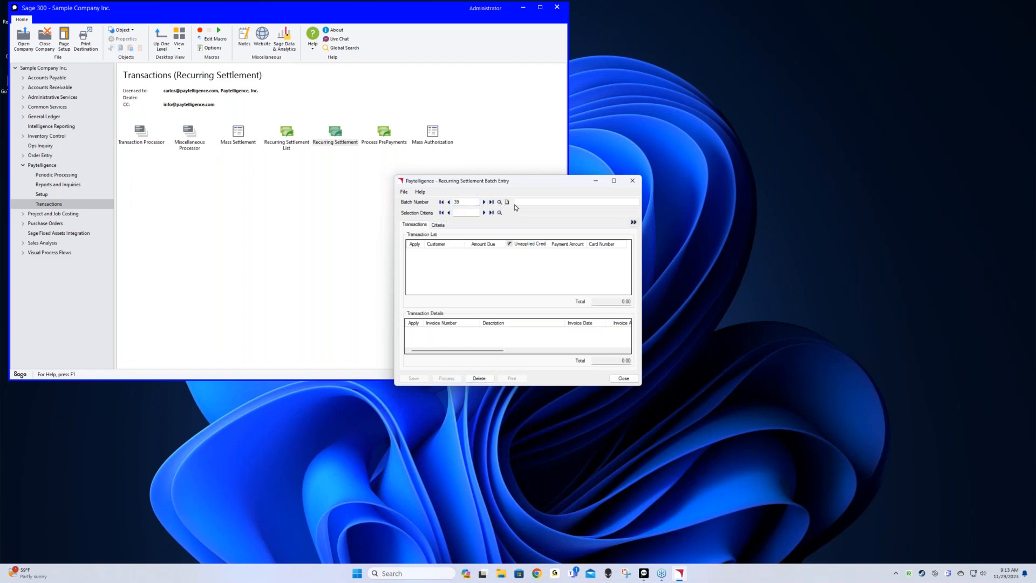
pyautogui.click(522, 202)
pyautogui.write('Monthly Nov INV')
pyautogui.click(483, 213)
pyautogui.click(483, 213)
# Load the five customers' settlements (3,509.46), enlarge the window, and show customer 3005's invoices
pyautogui.click(633, 222)
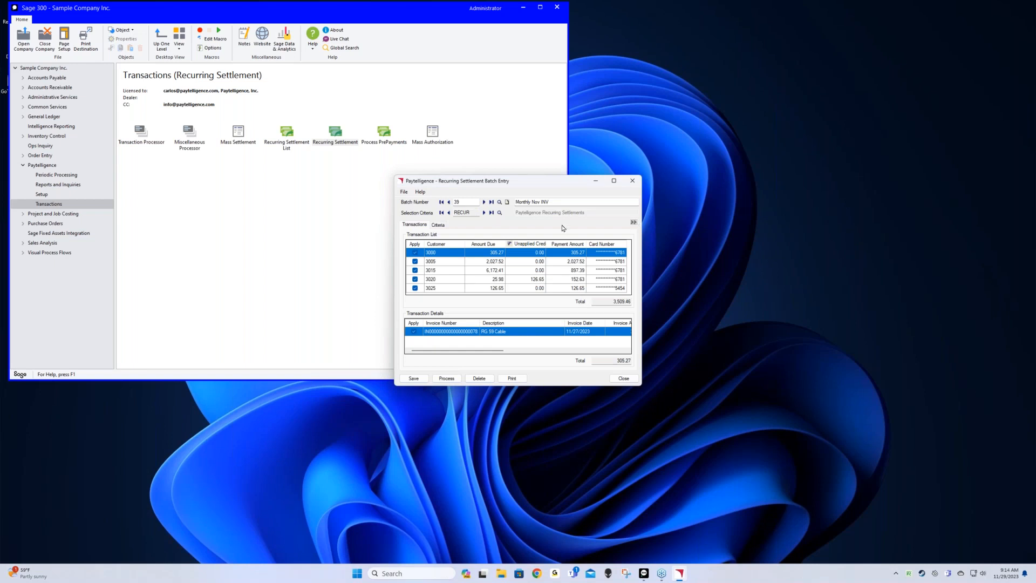
pyautogui.moveTo(541, 182); pyautogui.dragTo(303, 82)
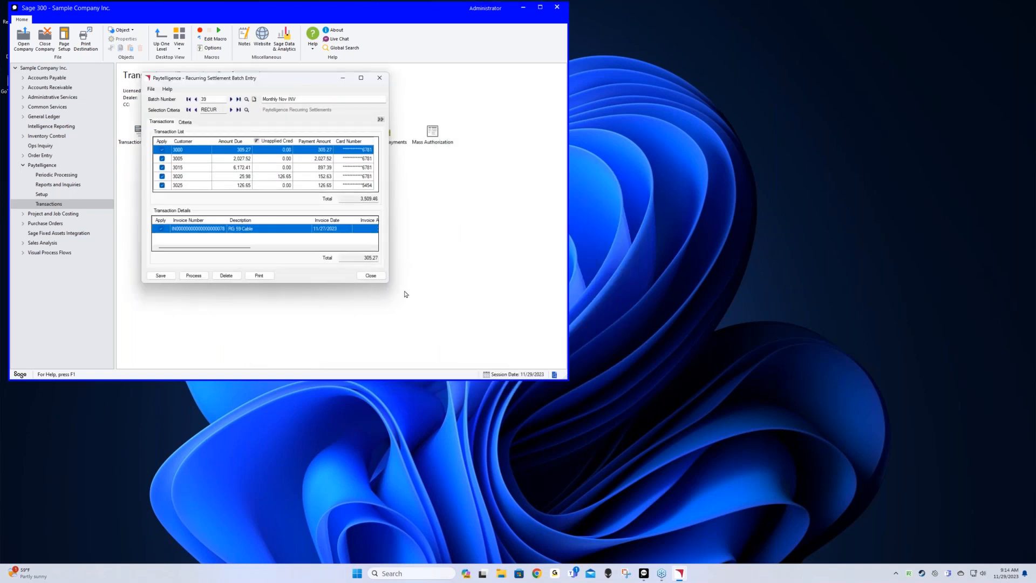
pyautogui.moveTo(390, 282); pyautogui.dragTo(673, 282)
pyautogui.moveTo(561, 283); pyautogui.dragTo(582, 459)
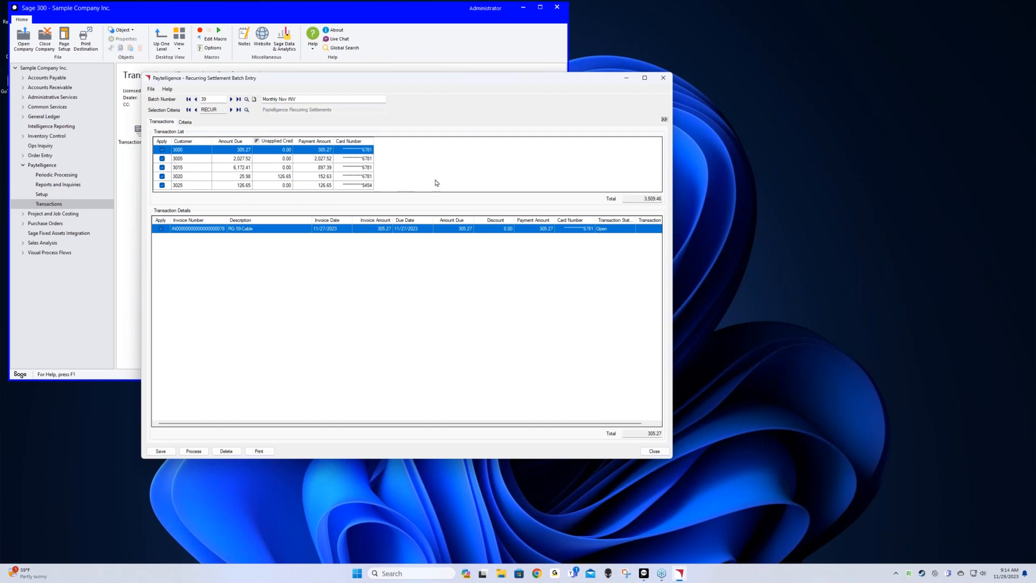
pyautogui.click(195, 158)
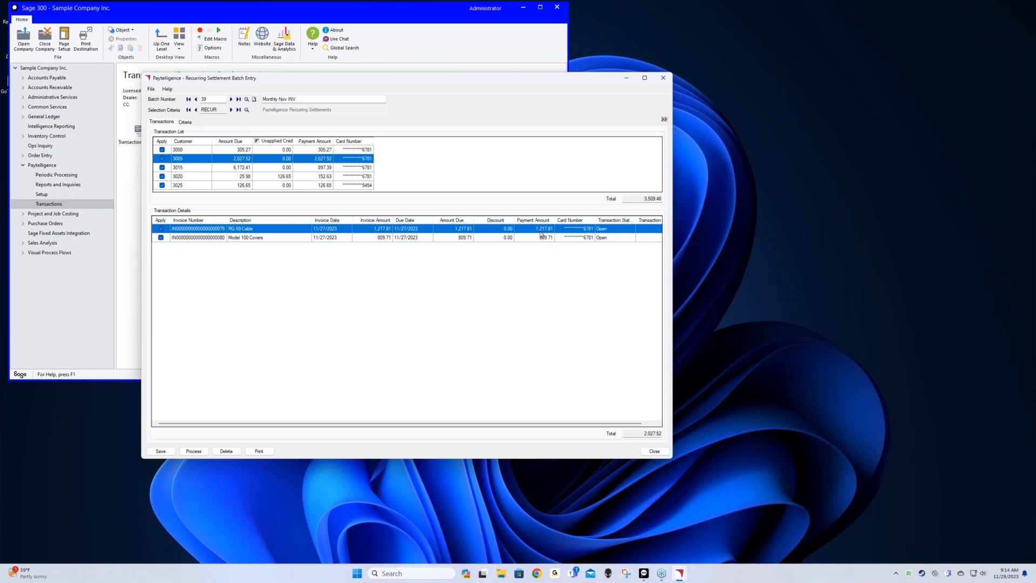
# Switch customer 3005's PG 59 Cable invoice to the other stored card
pyautogui.click(590, 229)
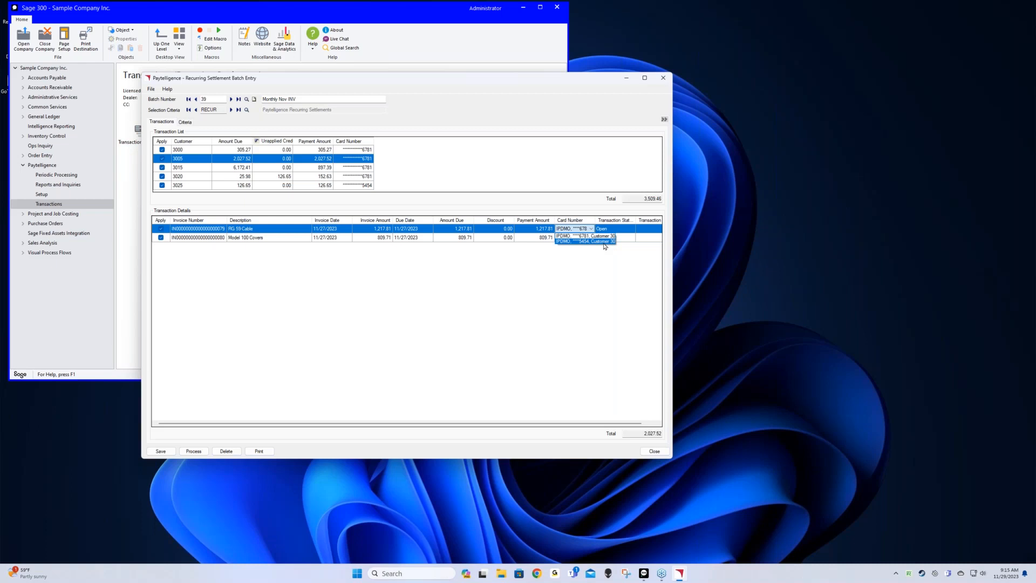
pyautogui.click(604, 243)
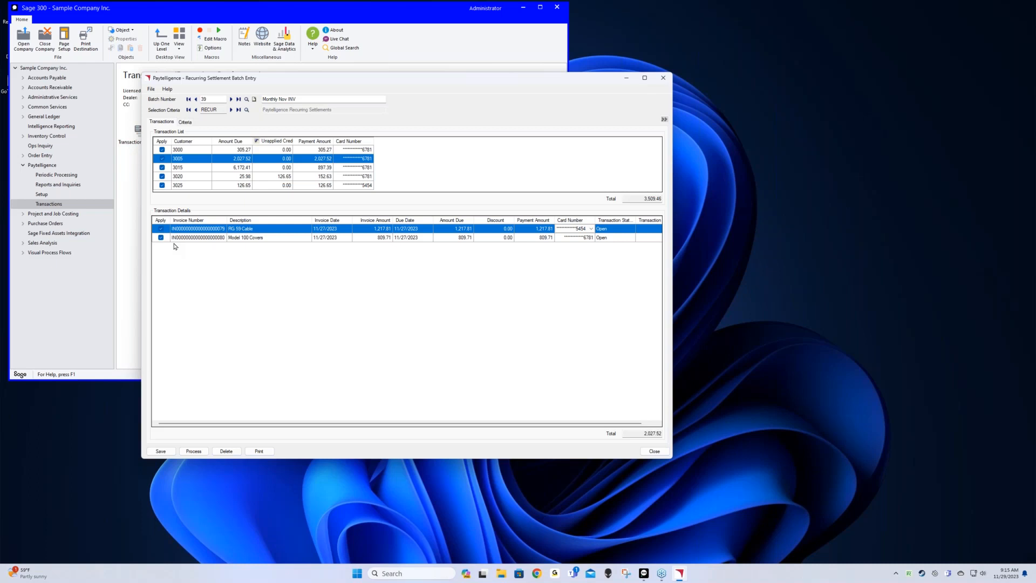
# Review the invoices of customers 3015, 3020 and 3025, then process batch 39
pyautogui.click(197, 169)
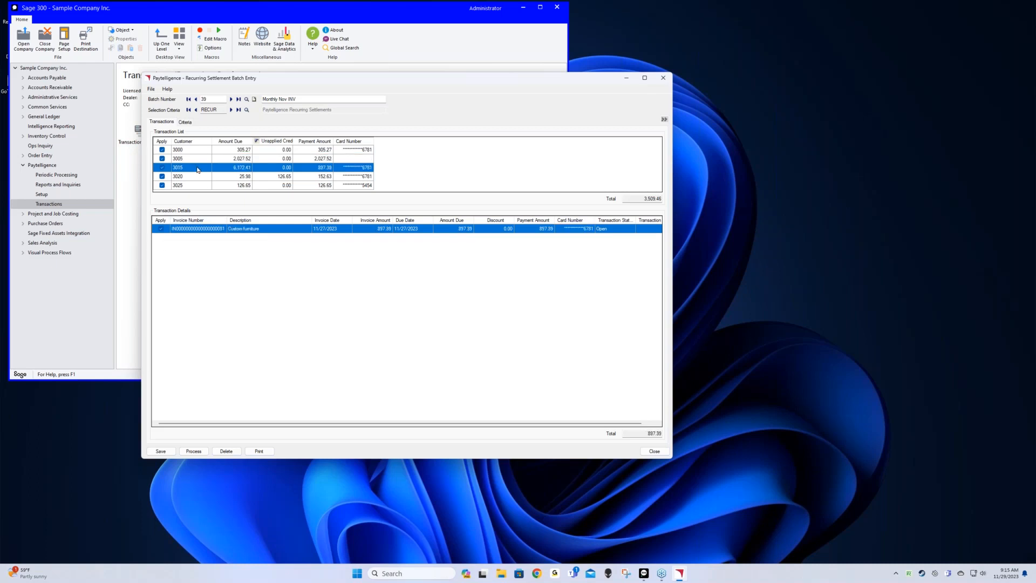
pyautogui.click(195, 177)
pyautogui.click(194, 186)
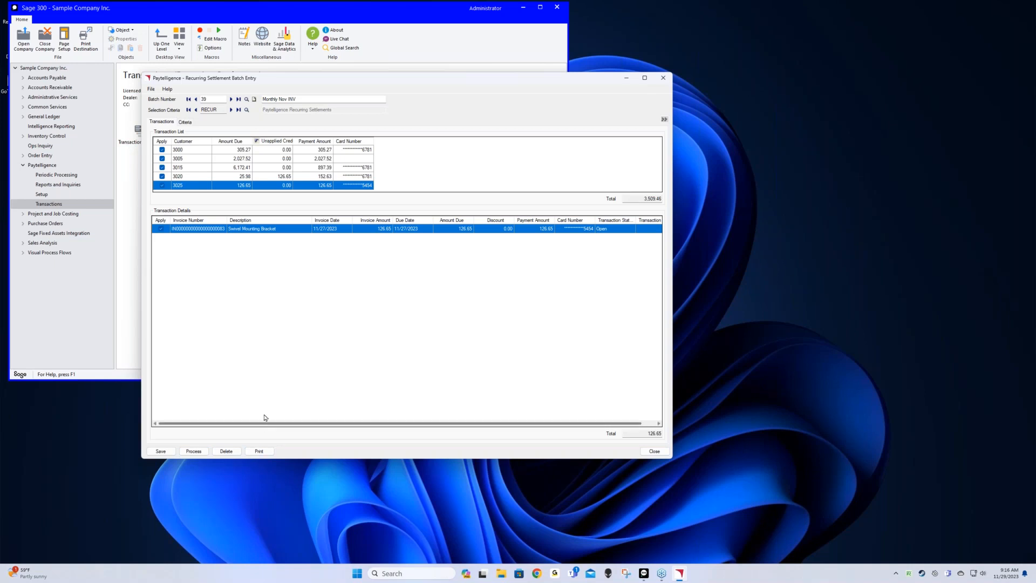
pyautogui.click(192, 452)
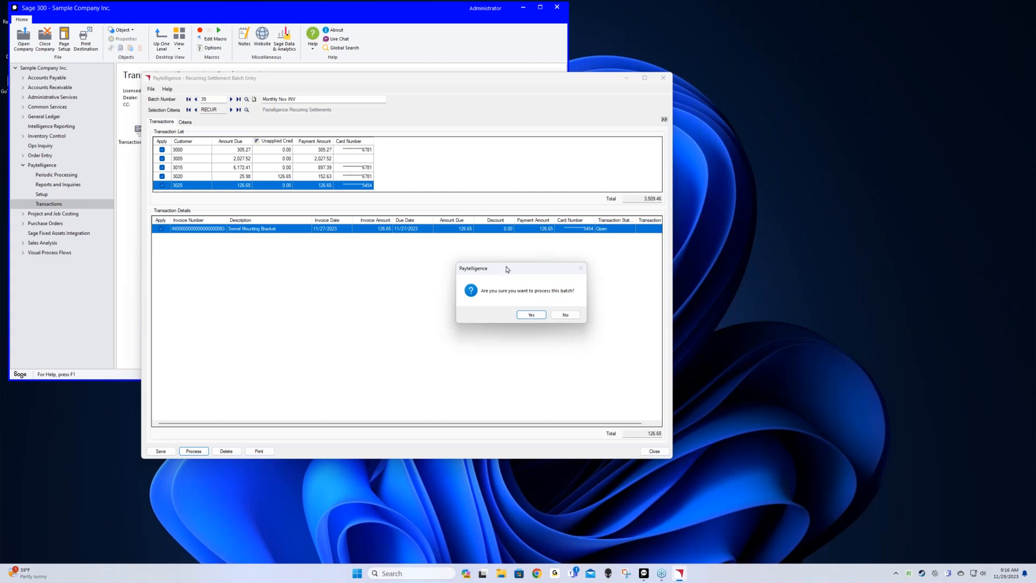
pyautogui.moveTo(507, 269); pyautogui.dragTo(442, 251)
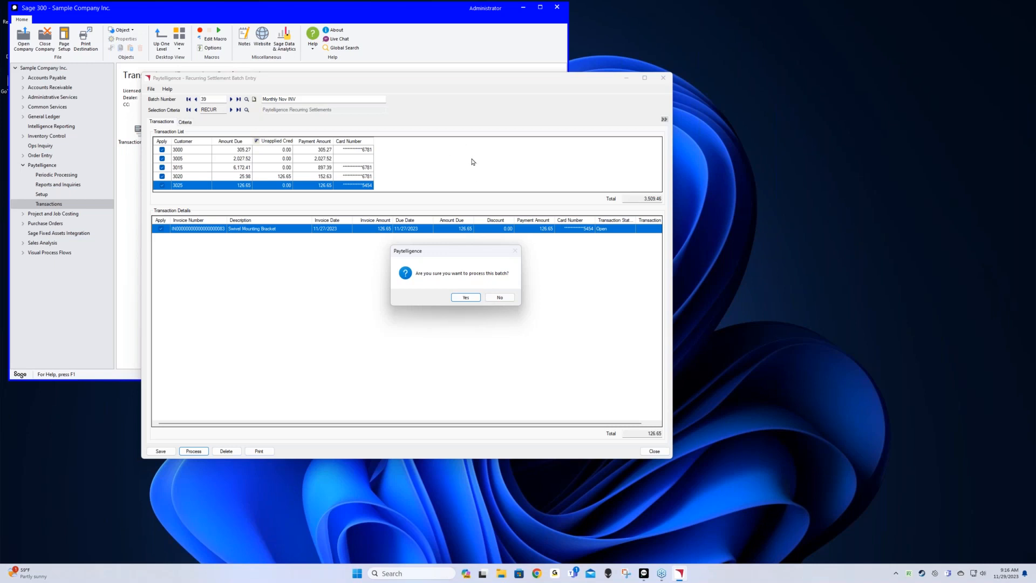
# Confirm processing batch 39, review the accepted payments, and close the results and batch entry
pyautogui.click(473, 298)
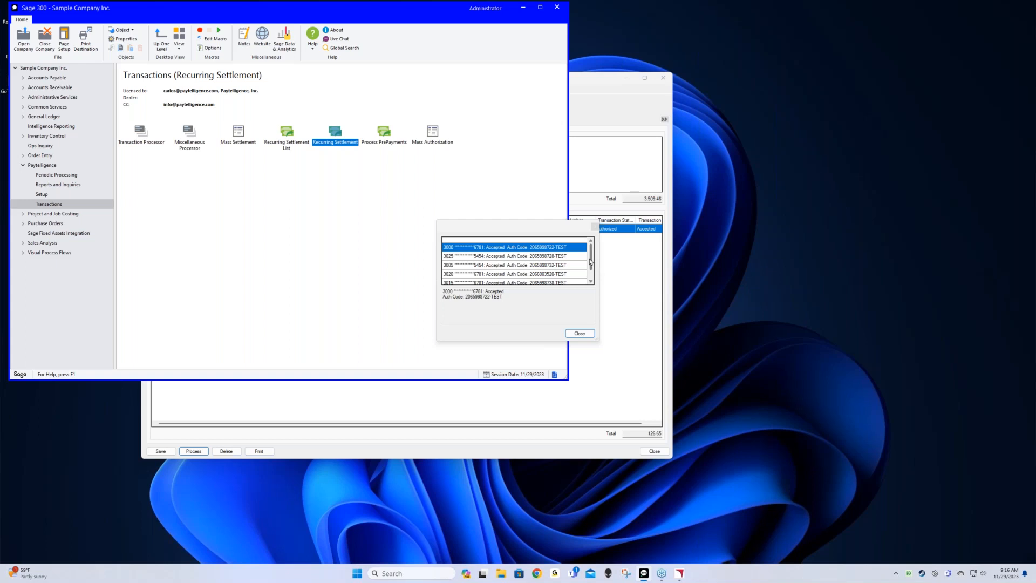
pyautogui.moveTo(590, 262); pyautogui.dragTo(591, 277)
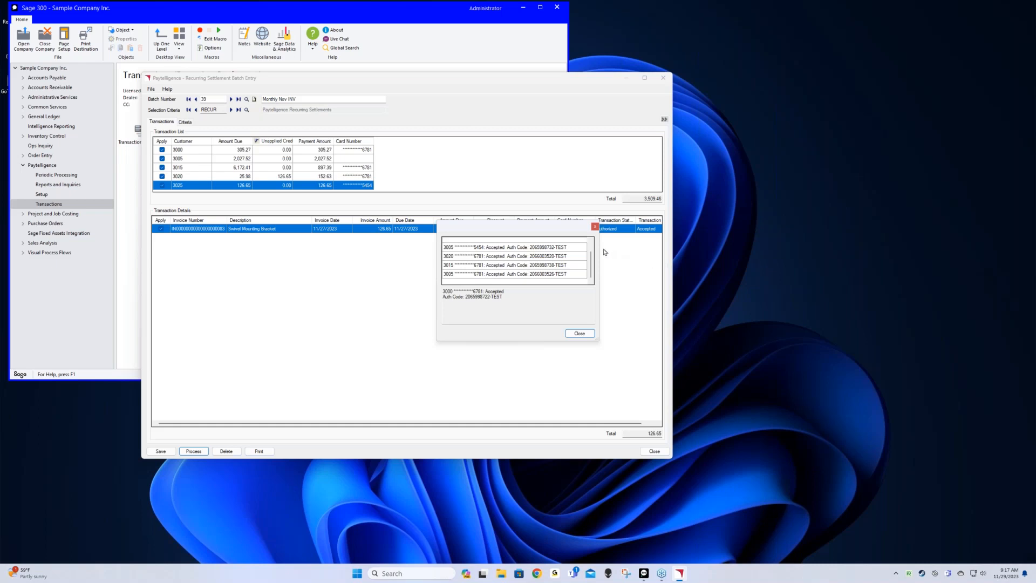
pyautogui.click(590, 248)
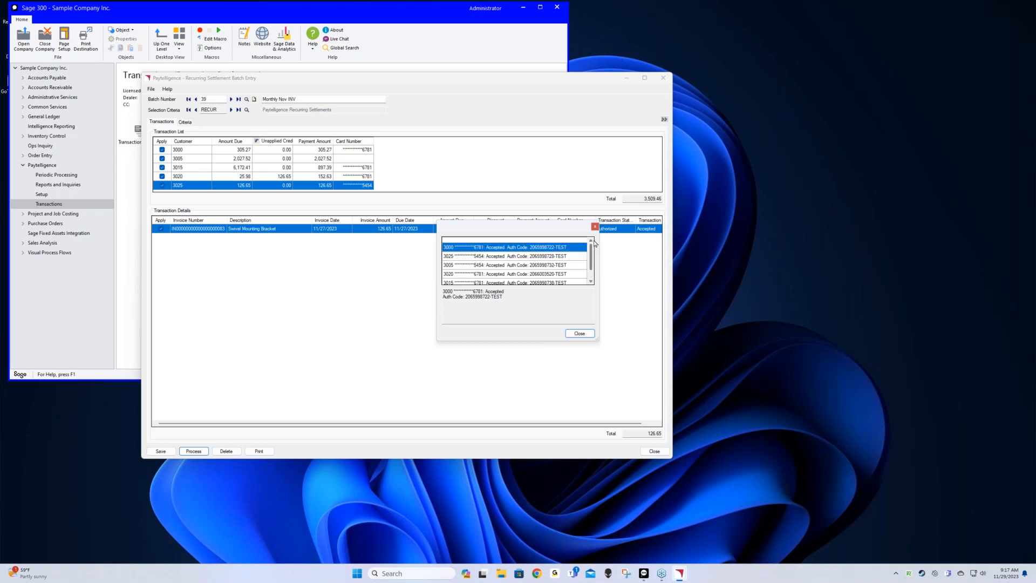
pyautogui.click(579, 333)
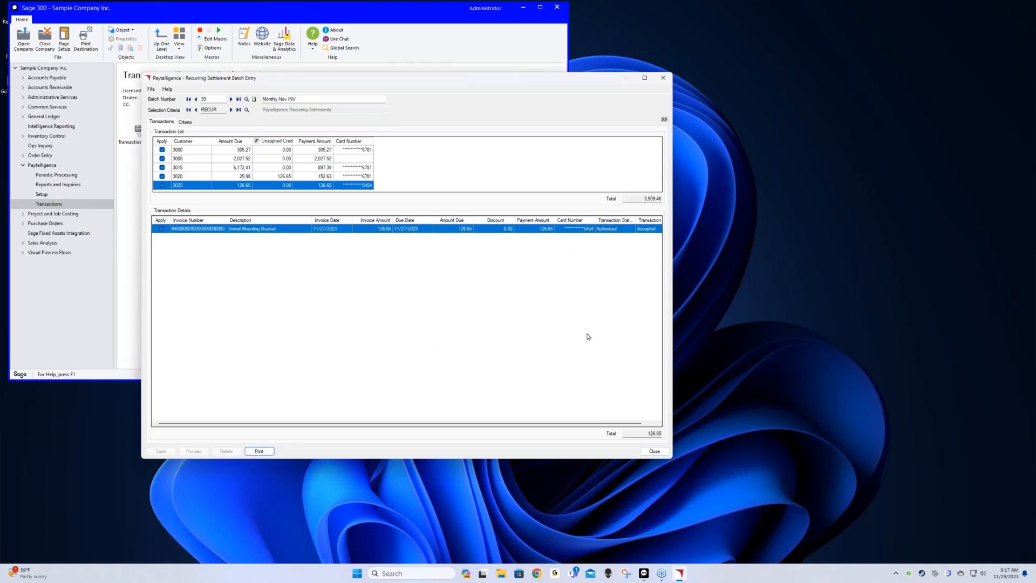
pyautogui.click(660, 452)
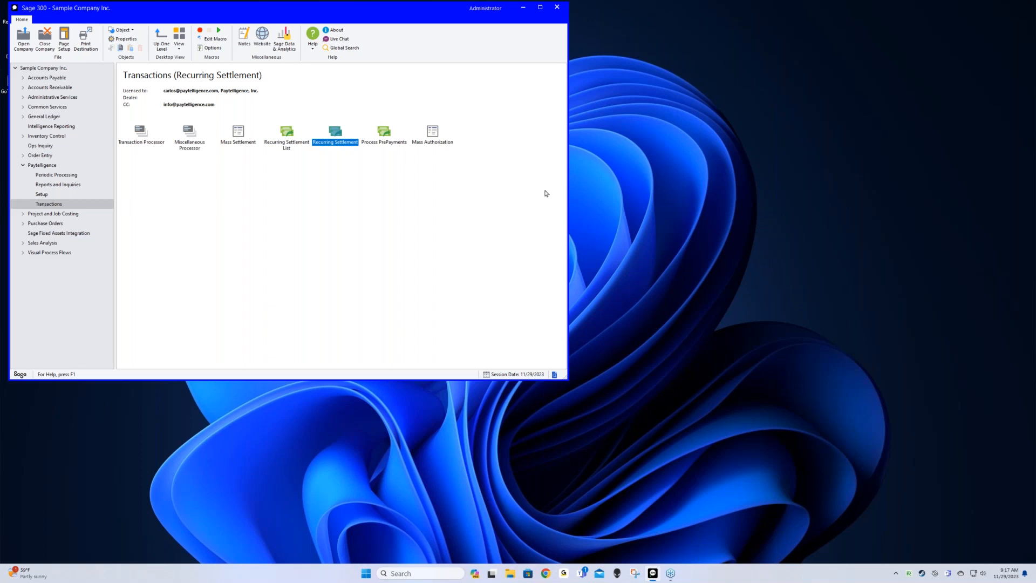
# Open the Paytelligence Miscellaneous Processor and place the cursor in the Customer field
pyautogui.click(190, 144)
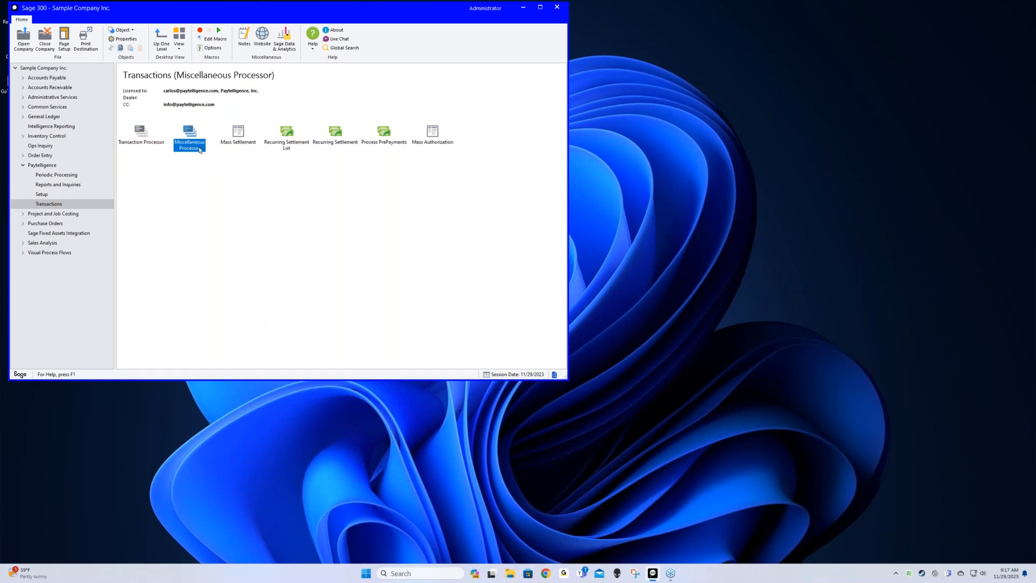
pyautogui.doubleClick(193, 136)
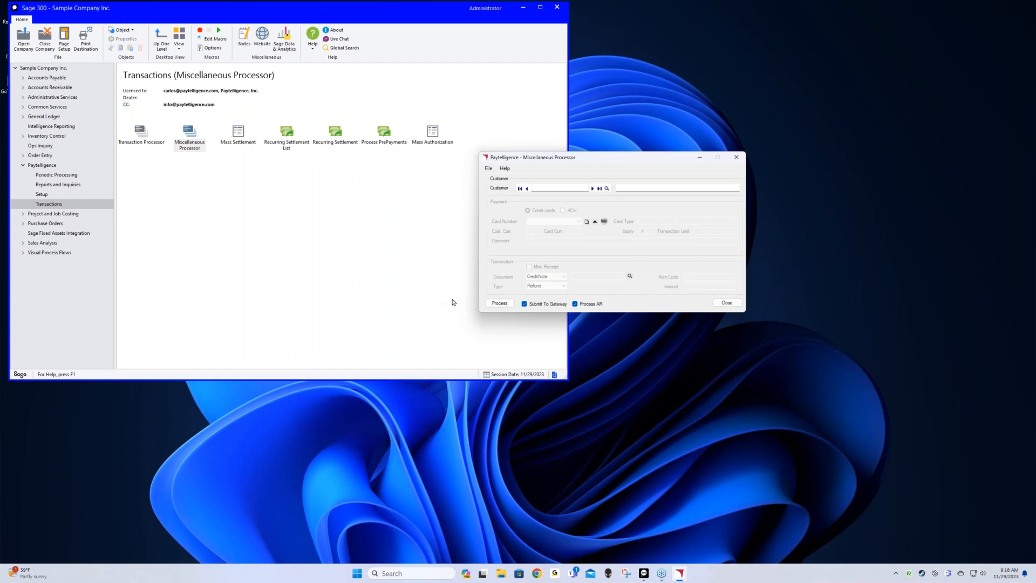
pyautogui.click(574, 189)
# Load the customer, set Document to ARInvoice 'Deposit' and Amount to 500
pyautogui.press('Tab')
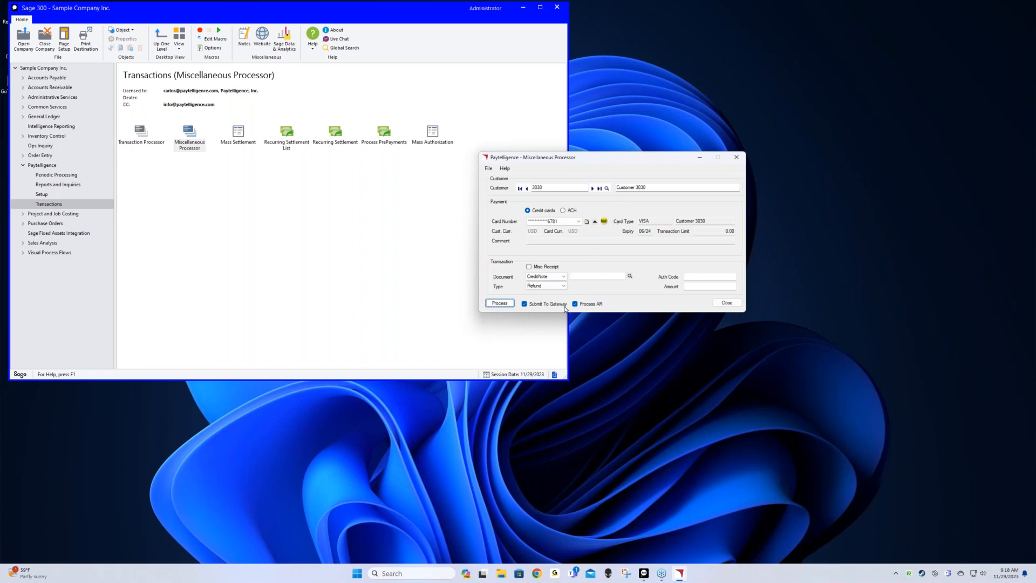
pyautogui.click(563, 276)
pyautogui.click(562, 300)
pyautogui.click(593, 276)
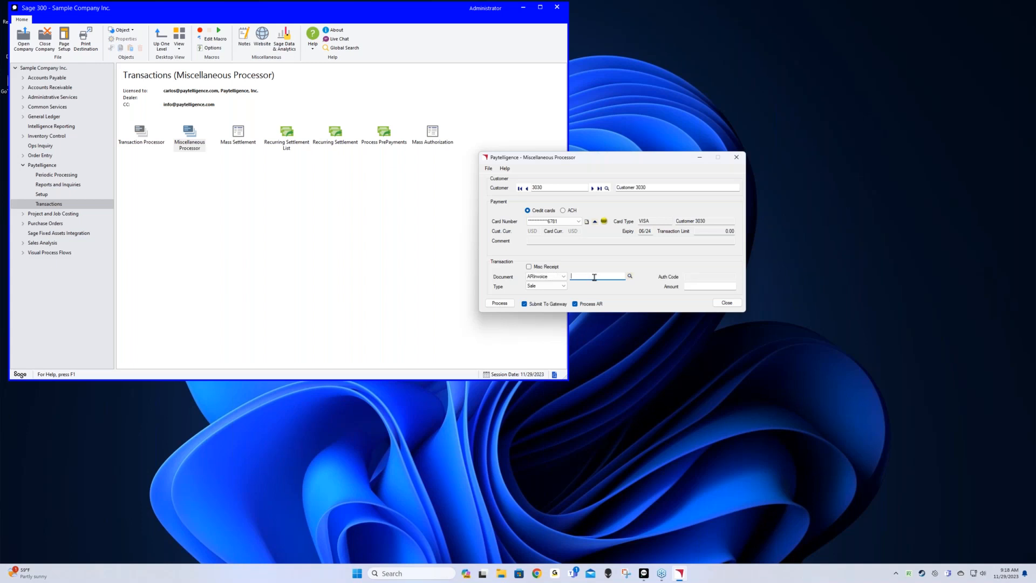
pyautogui.write('Deposit')
pyautogui.click(724, 286)
pyautogui.write('500.00')
# Charge the 500.00 to the customer's saved VISA card and dismiss the approval
pyautogui.click(578, 221)
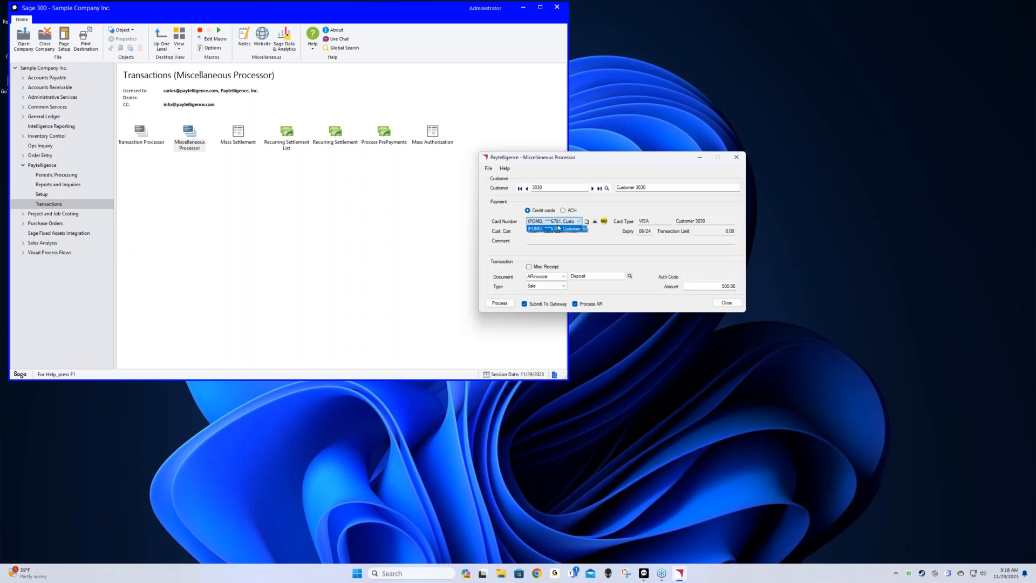
pyautogui.click(605, 241)
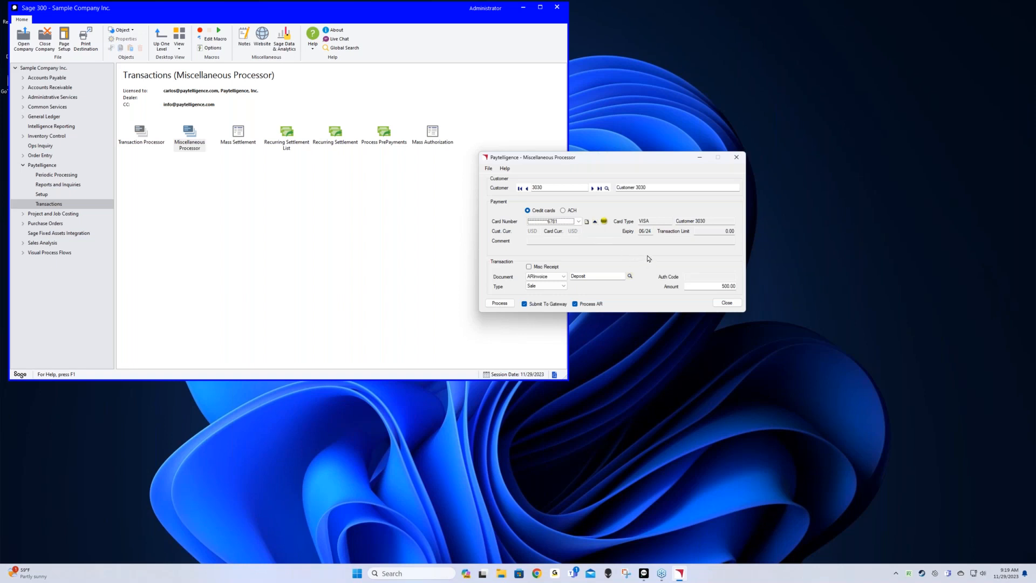
pyautogui.click(500, 303)
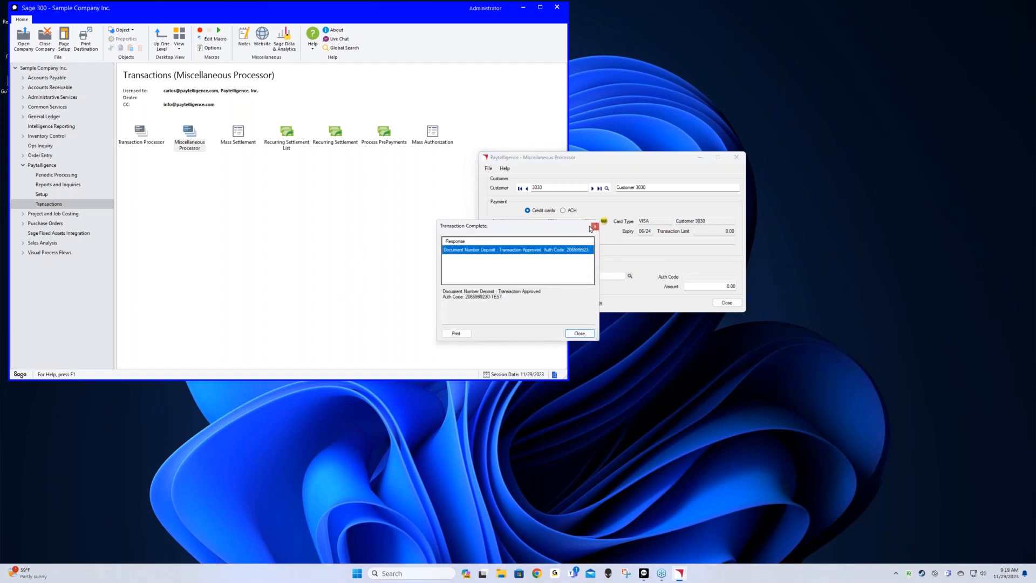
pyautogui.moveTo(583, 227); pyautogui.dragTo(600, 188)
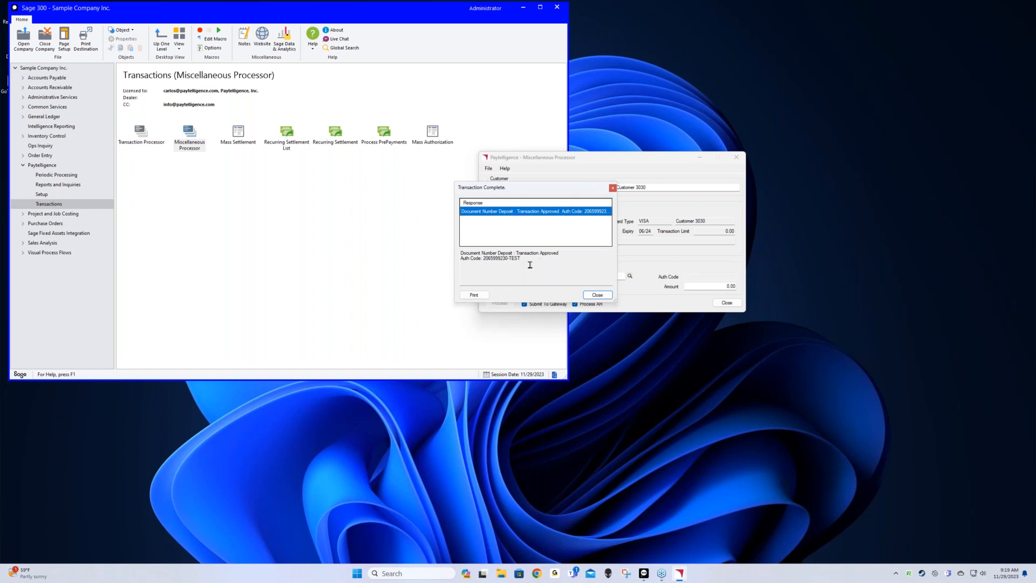
pyautogui.click(598, 295)
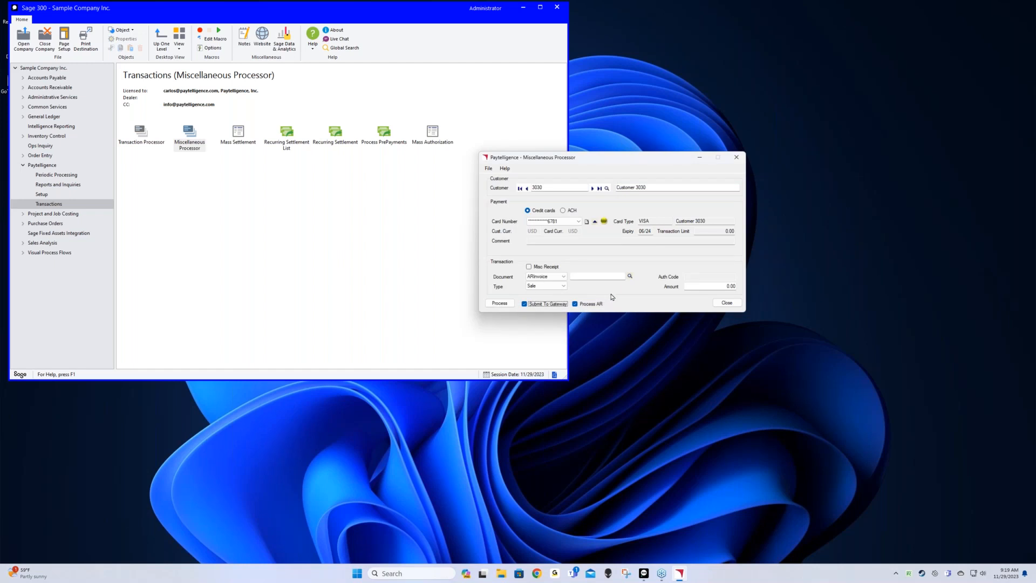
# Change the customer to 3020 and load their card details
pyautogui.click(547, 189)
pyautogui.doubleClick(548, 188)
pyautogui.write('3020')
pyautogui.press('Tab')
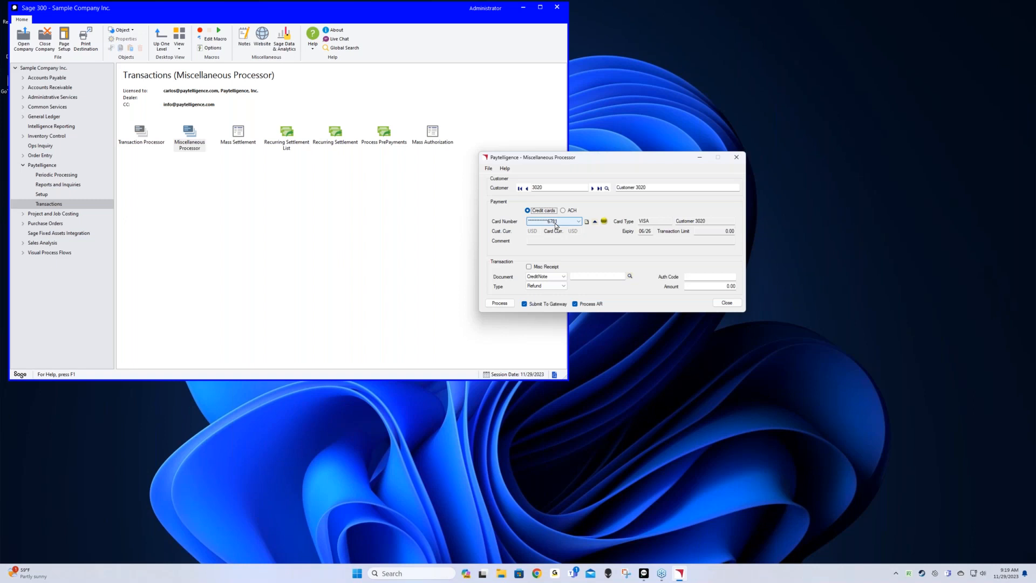
# Set Document to ARCredit, select the 126.65 credit note, and enter the original authorization code
pyautogui.click(562, 277)
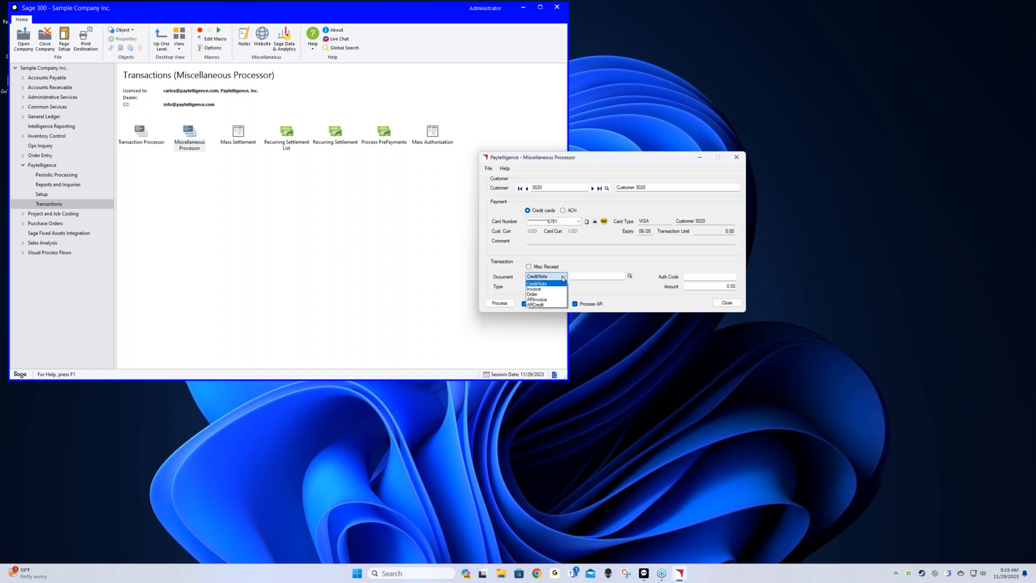
pyautogui.click(536, 304)
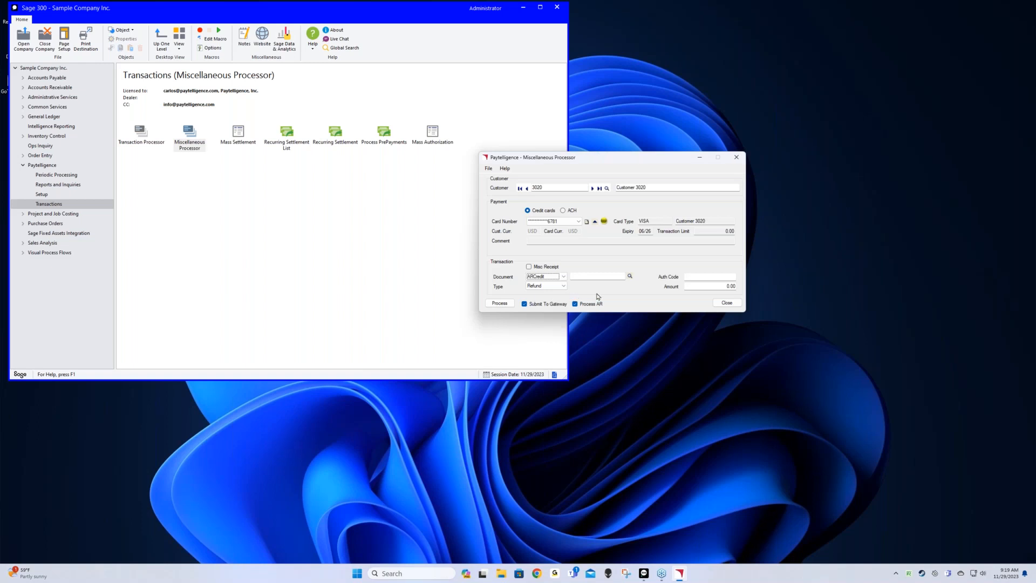
pyautogui.click(629, 276)
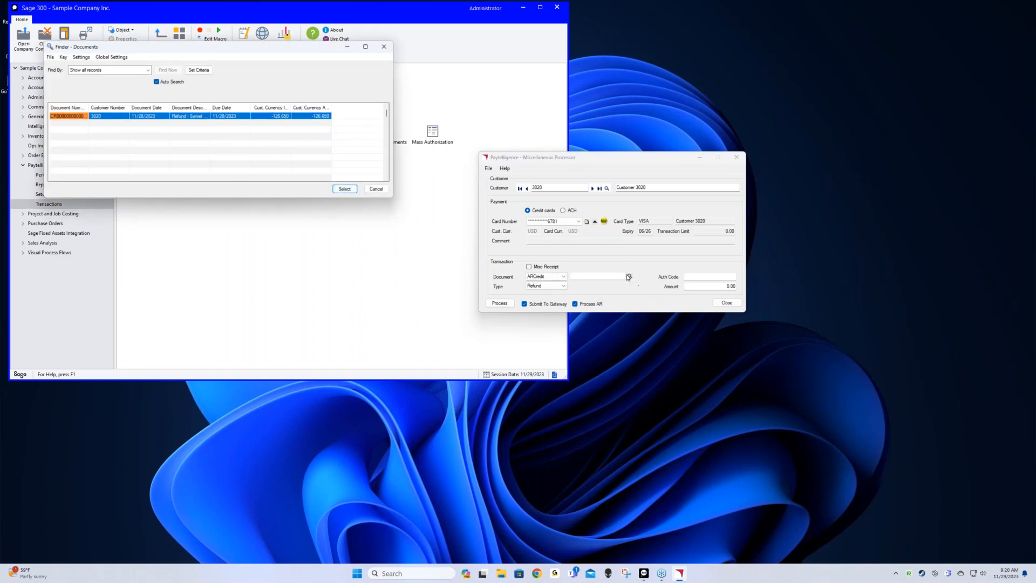
pyautogui.click(344, 189)
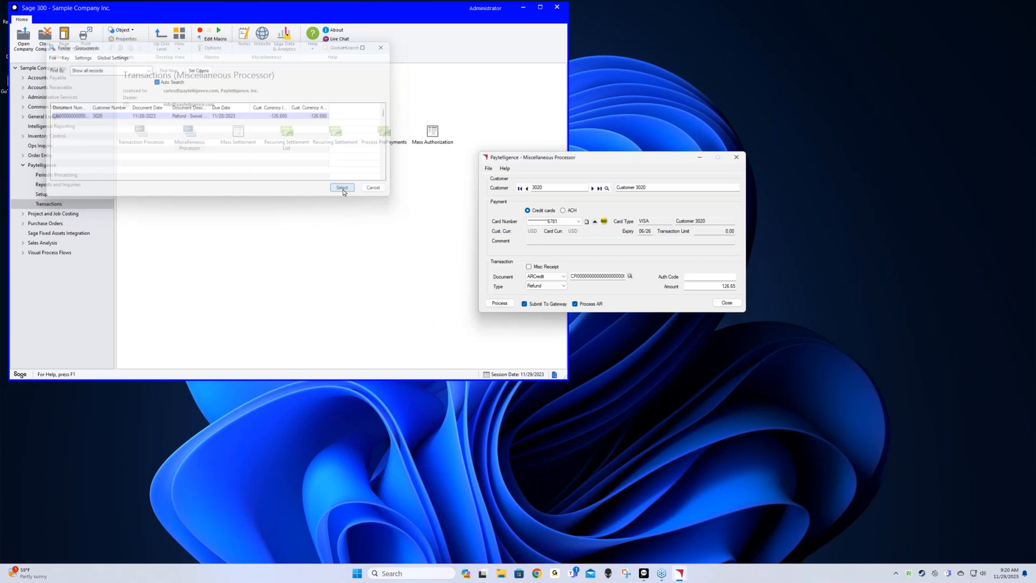
pyautogui.click(697, 277)
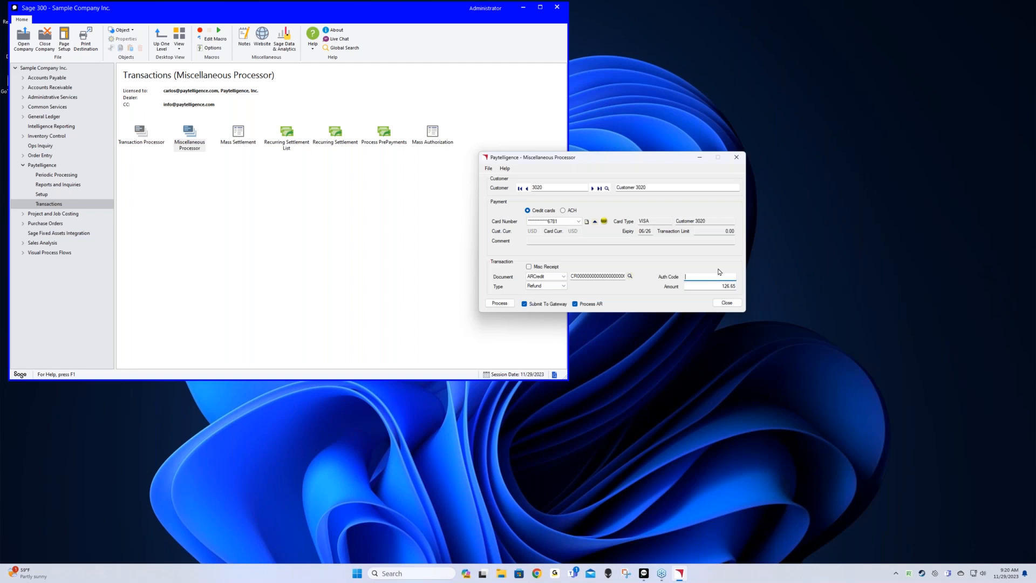
pyautogui.write('2062683402-TEST')
# Approve the 126.65 refund, then preview its receipt and close the preview
pyautogui.click(503, 306)
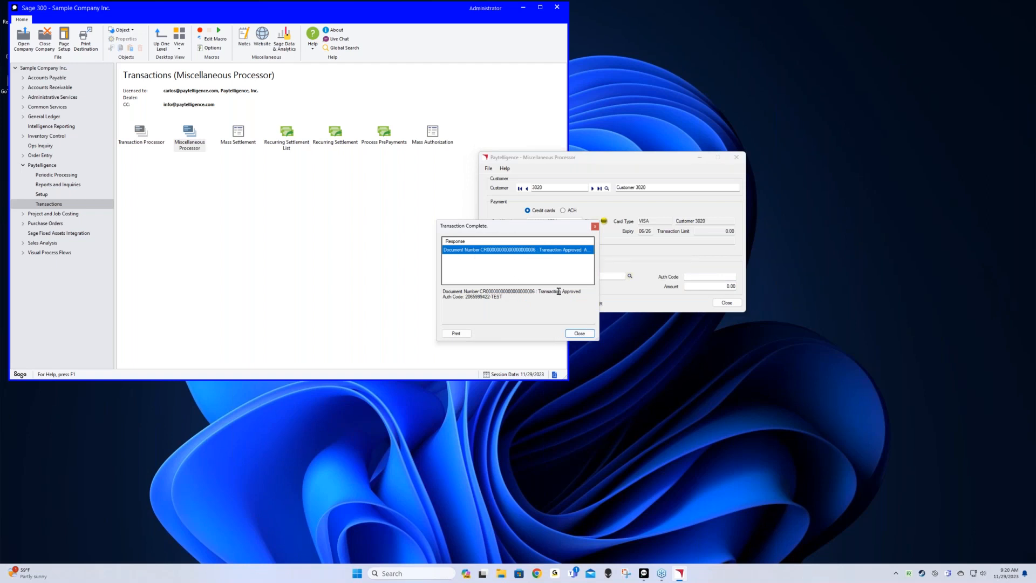
pyautogui.click(457, 333)
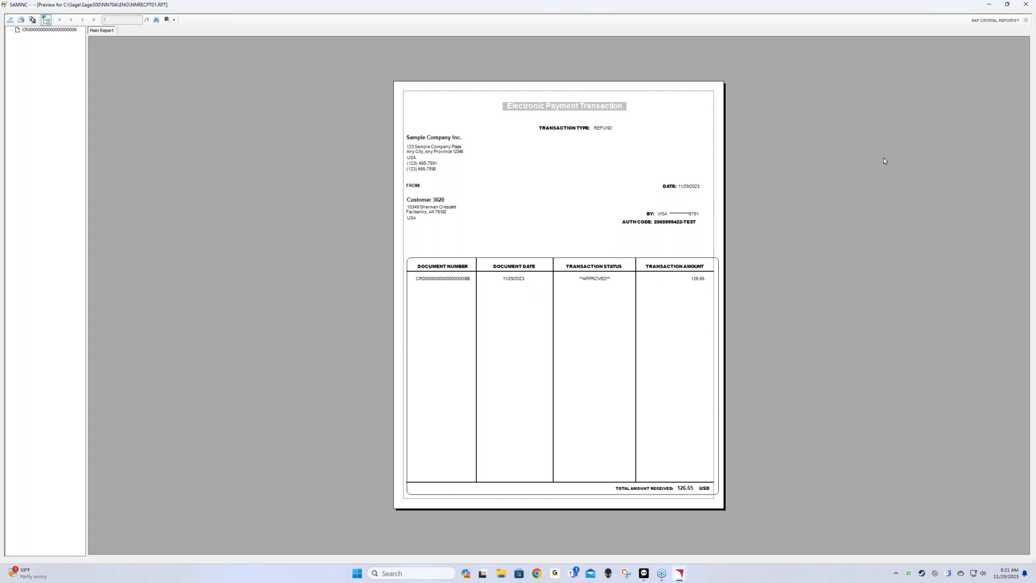
pyautogui.click(1026, 4)
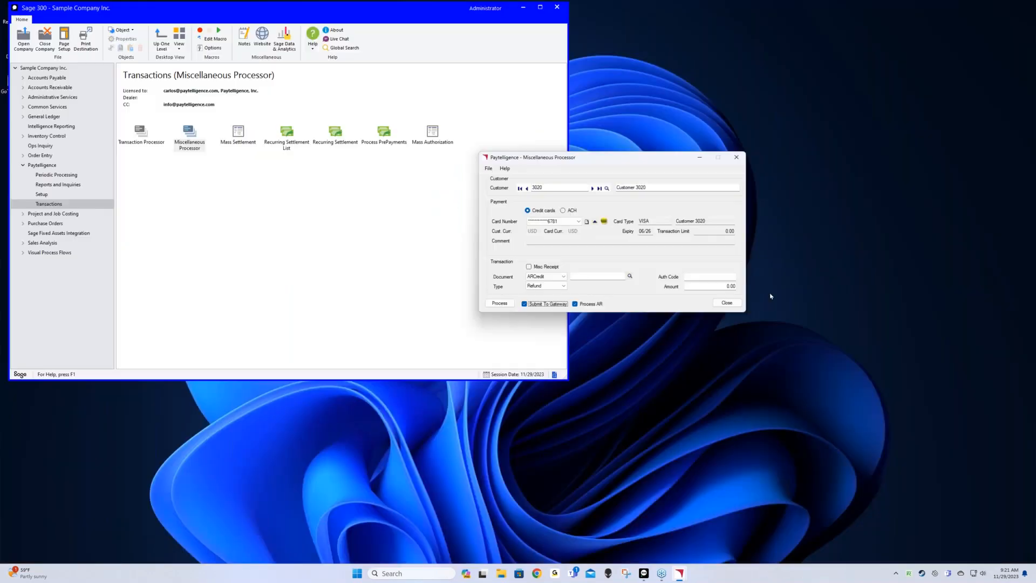
# Close the Miscellaneous Processor and show the Paytelligence Periodic Processing tasks
pyautogui.click(727, 302)
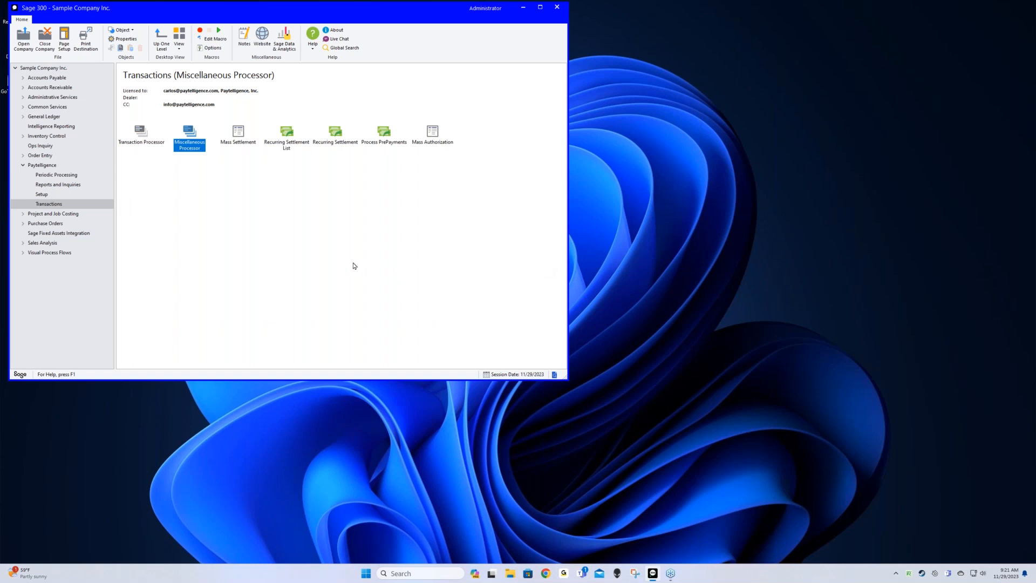
pyautogui.click(57, 178)
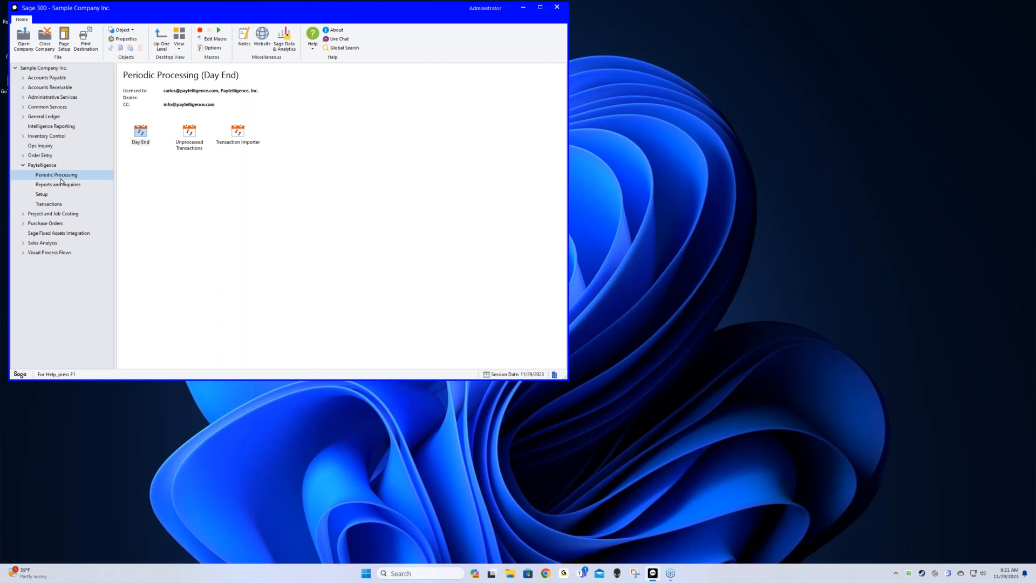
# Run Paytelligence Day End and close the 'Process completed' message
pyautogui.click(141, 138)
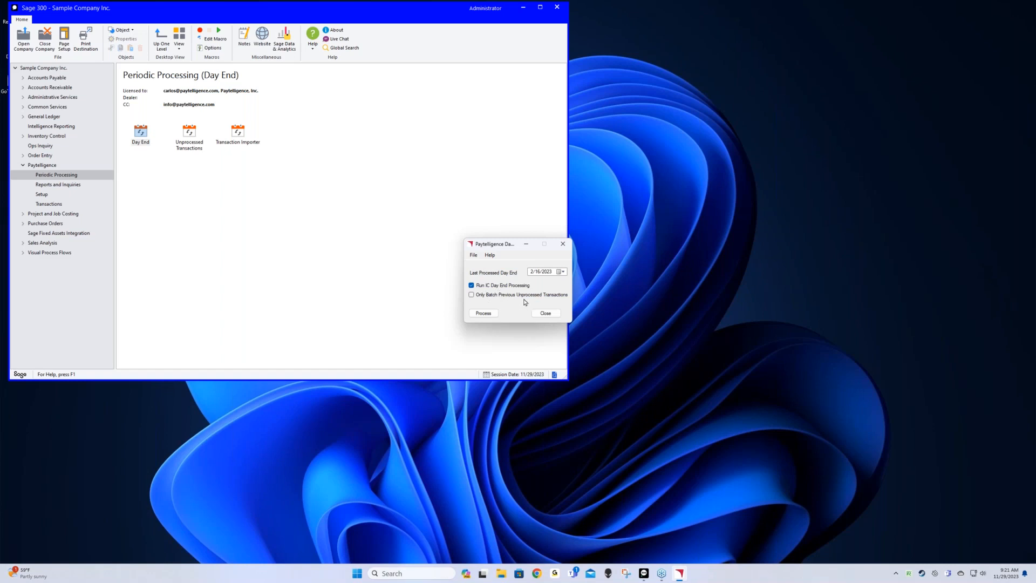
pyautogui.click(484, 313)
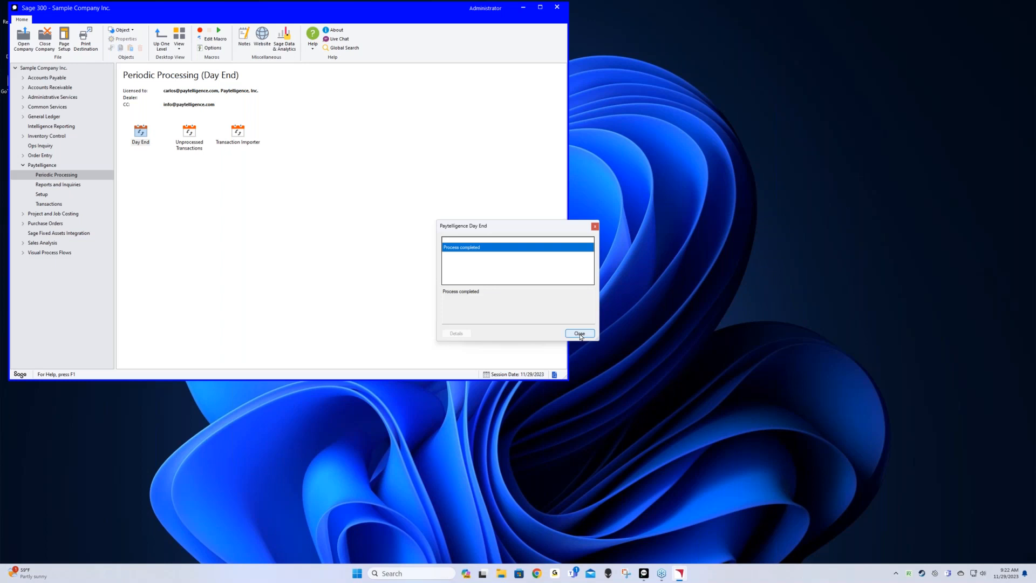
pyautogui.click(586, 334)
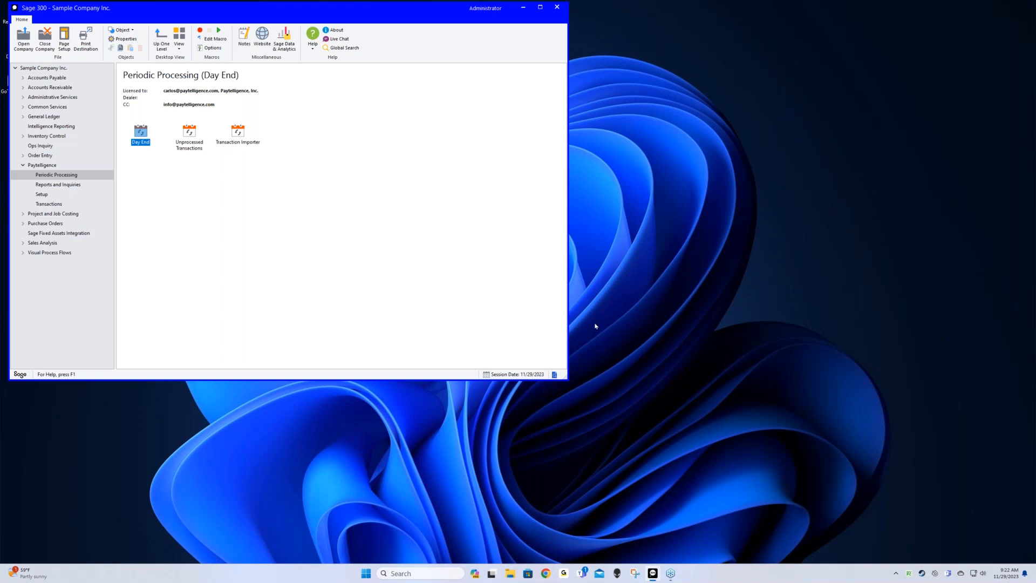
# Open the A/R Receipt Batch List, hide posted and deleted batches, and open batch 71
pyautogui.click(24, 165)
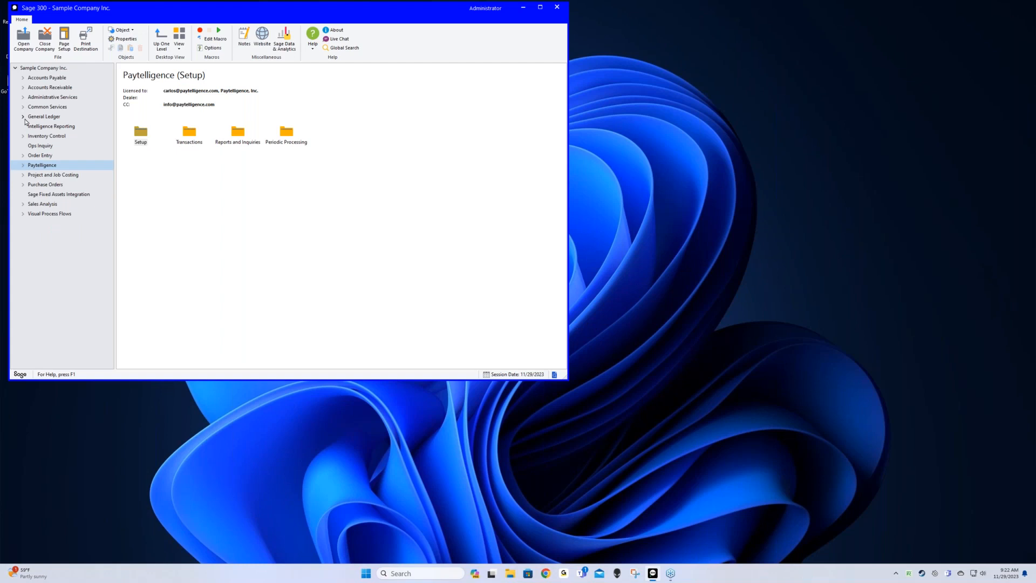
pyautogui.click(23, 88)
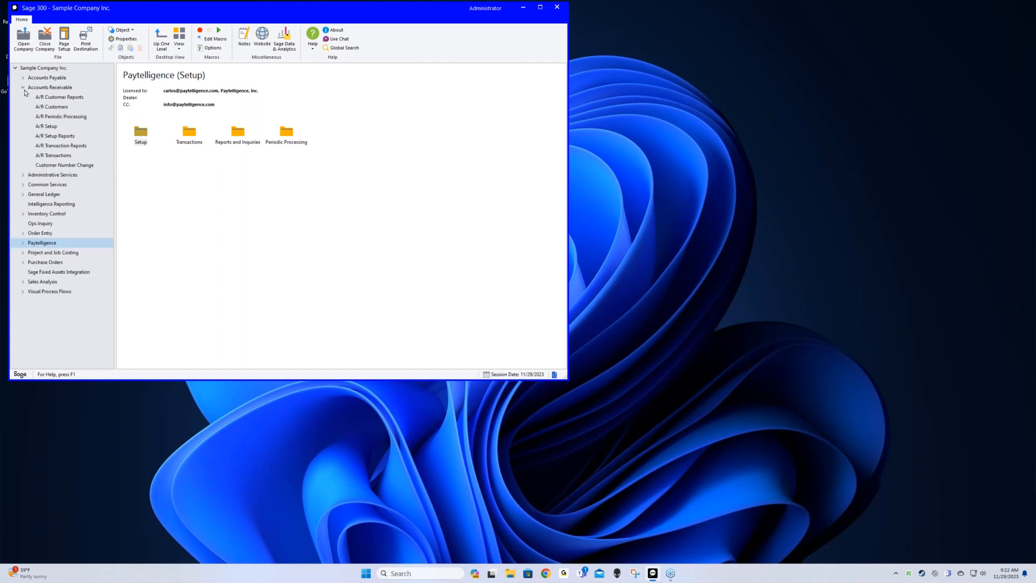
pyautogui.click(50, 156)
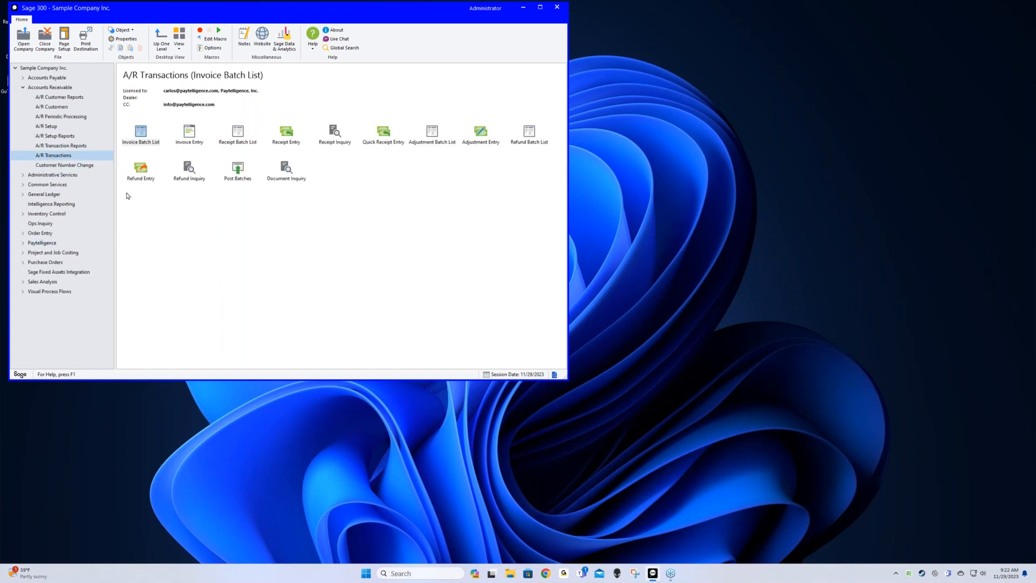
pyautogui.doubleClick(238, 135)
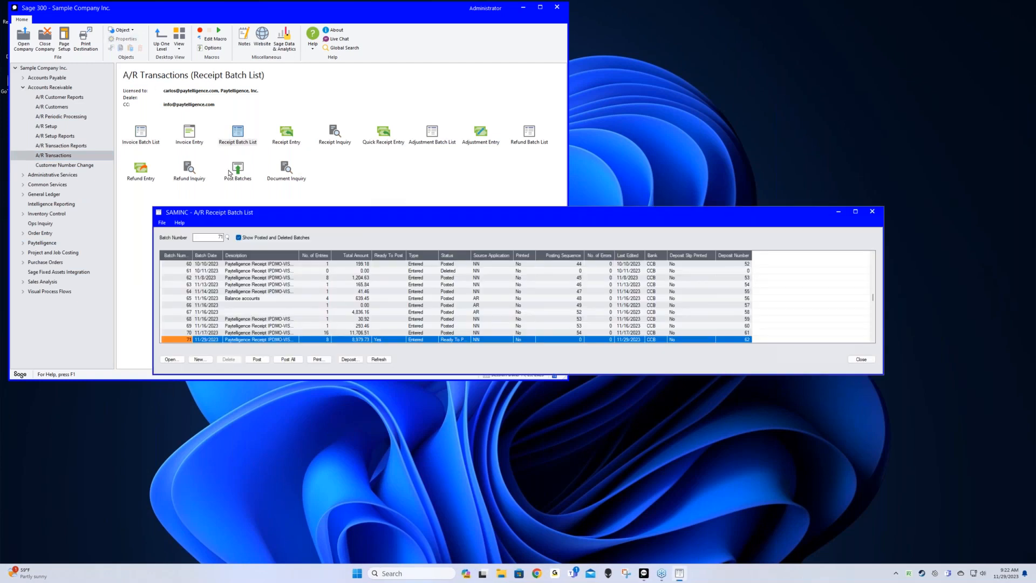
pyautogui.click(238, 237)
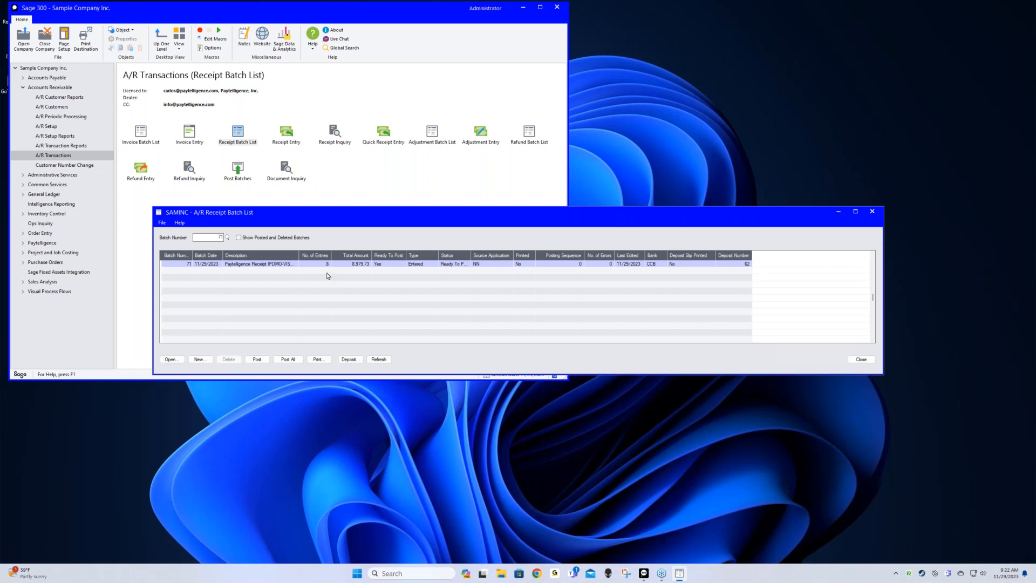
pyautogui.click(171, 360)
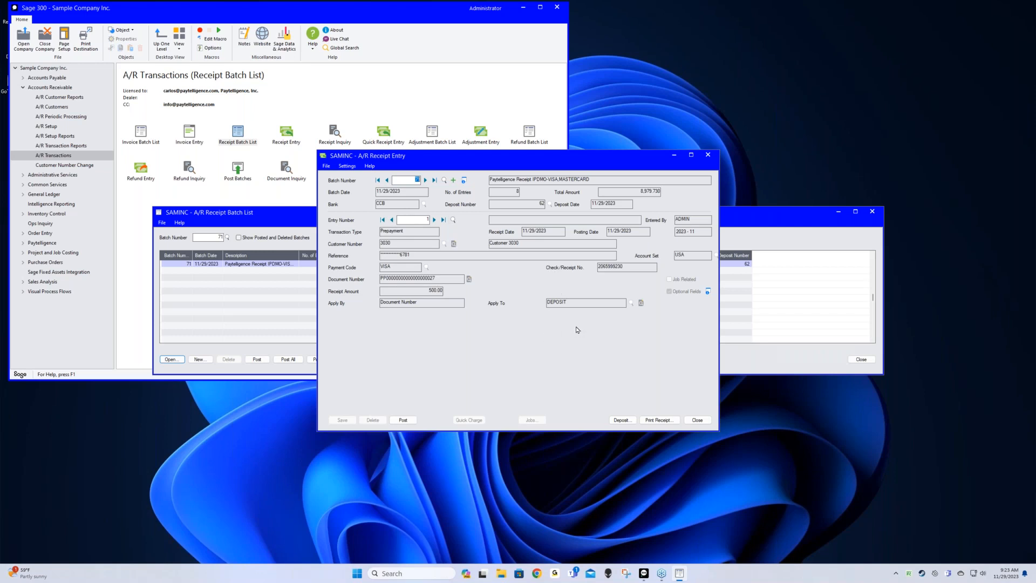
# Move to the next receipt and dismiss the ready-to-post messages from the batch arrows
pyautogui.click(434, 220)
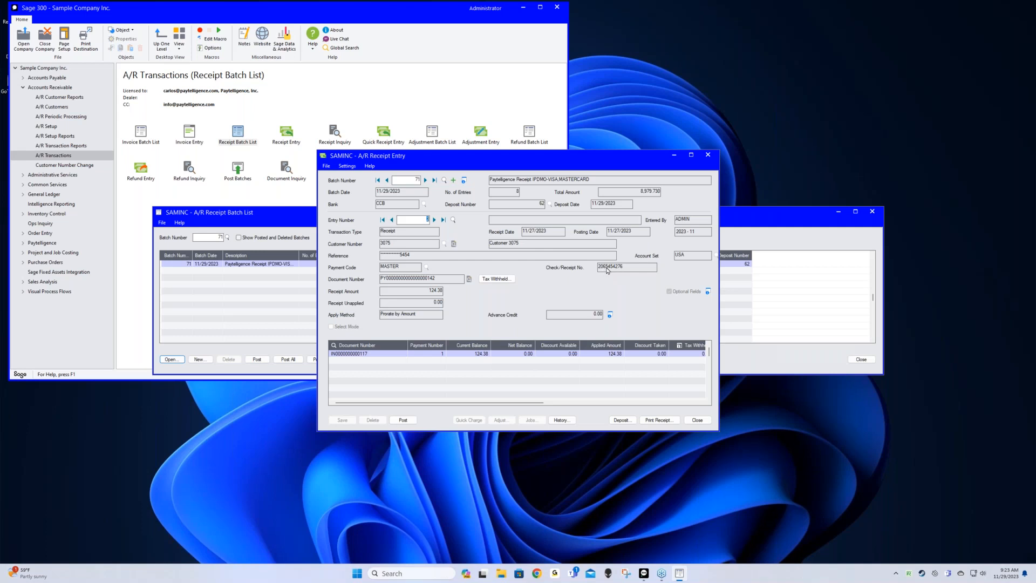
pyautogui.click(426, 182)
pyautogui.click(477, 243)
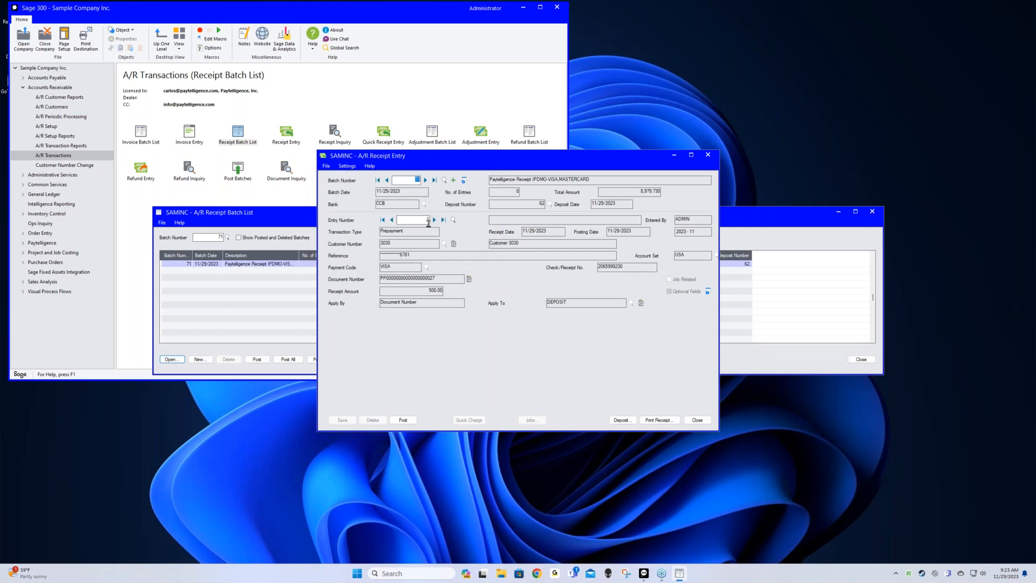
pyautogui.click(387, 182)
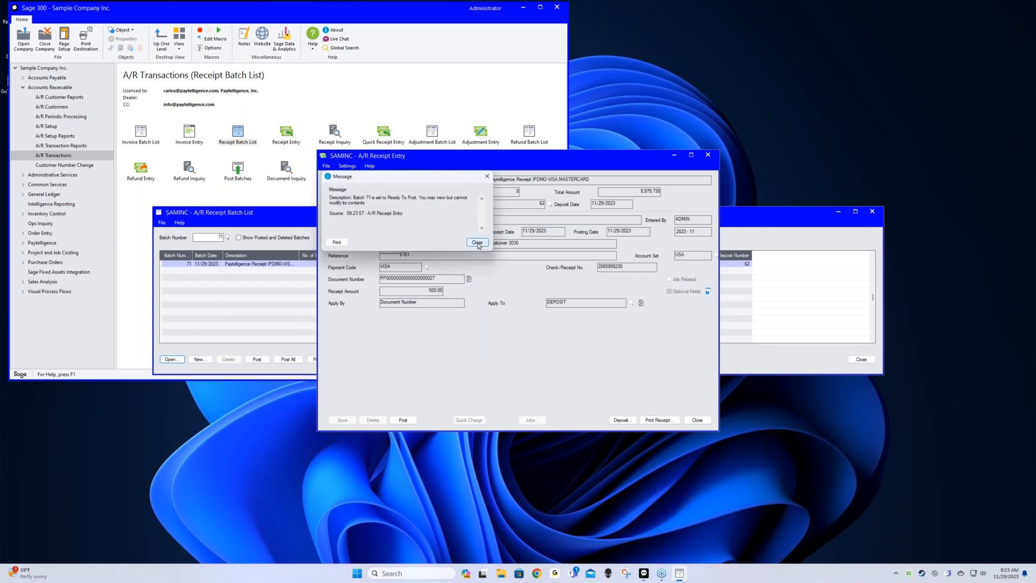
pyautogui.click(477, 243)
pyautogui.click(443, 220)
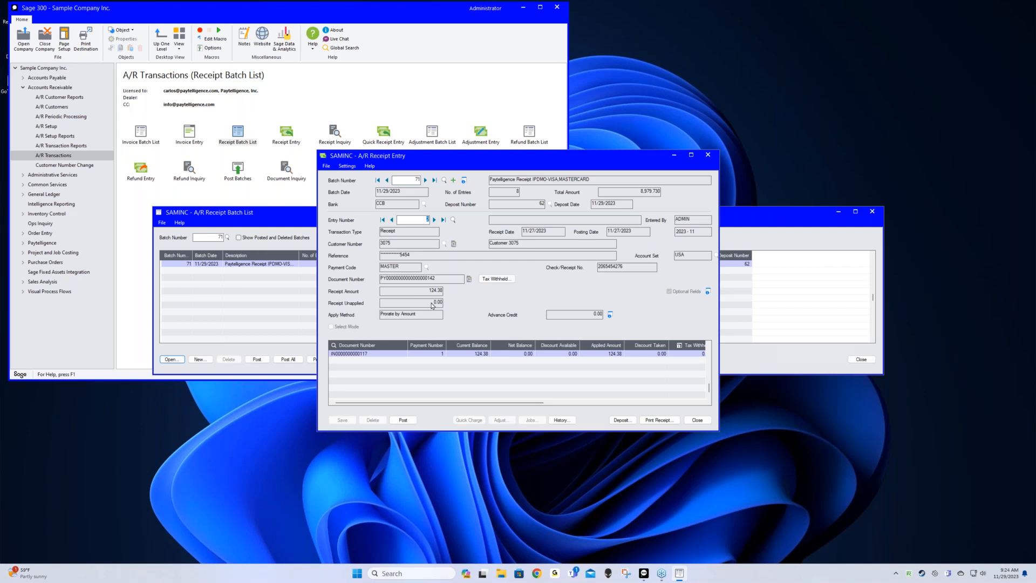
# Review the next receipts' 909.30 and 2,429.13 invoice lines, reaching the 126.65 MasterCard receipt
pyautogui.click(434, 219)
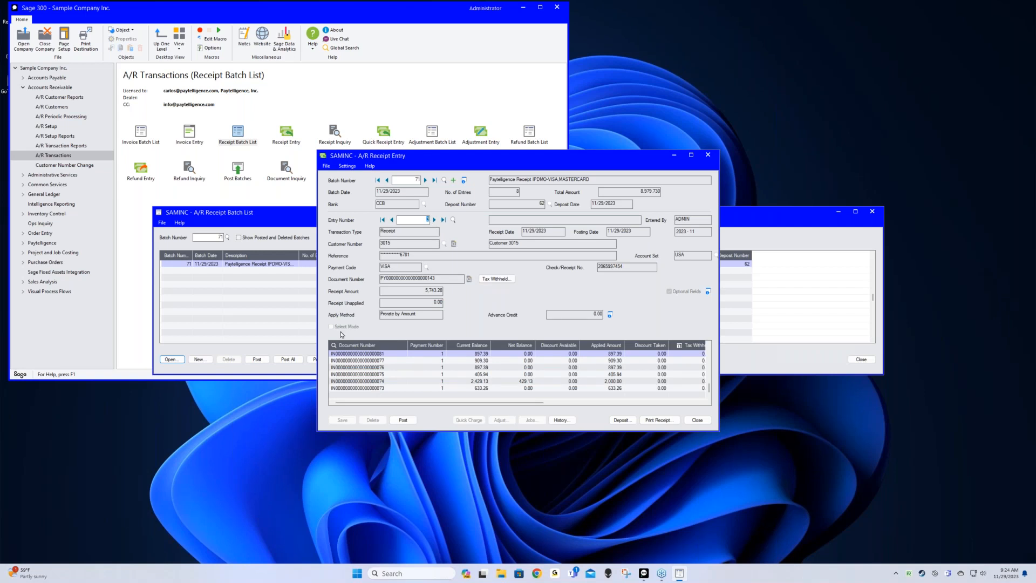
pyautogui.click(388, 360)
pyautogui.click(388, 381)
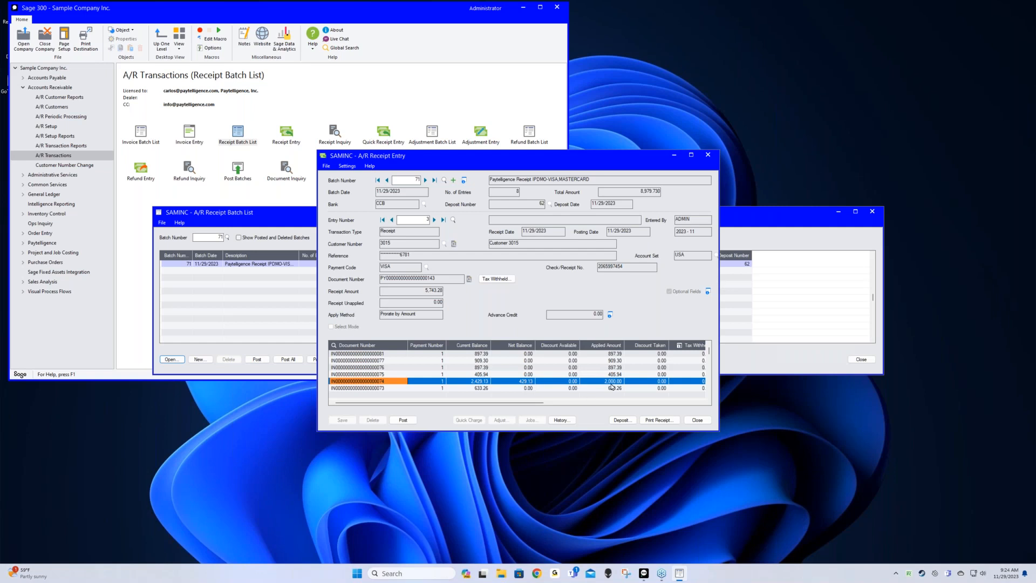
pyautogui.click(435, 220)
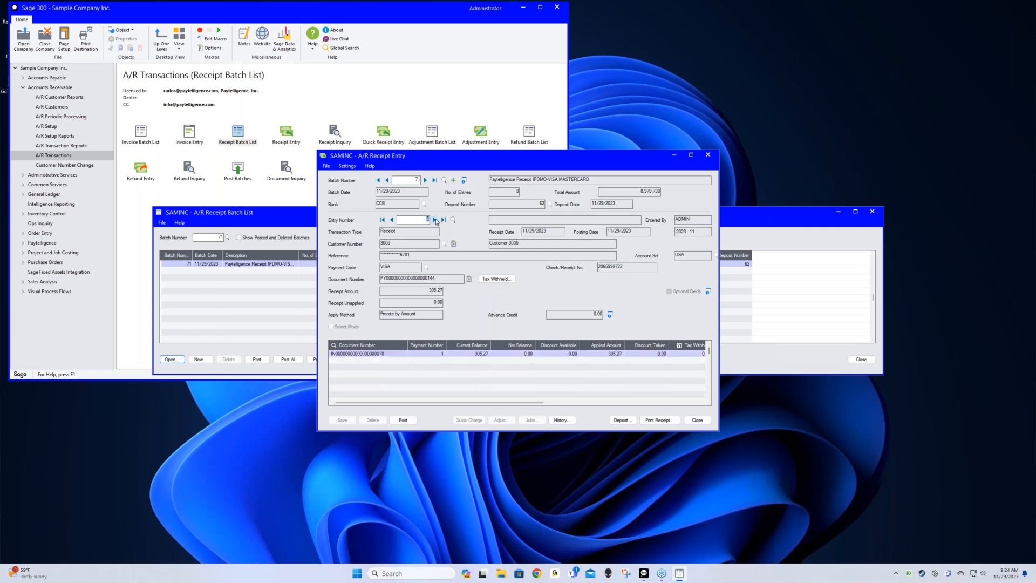
pyautogui.click(435, 220)
# Post receipt batch 71 and close the receipt batch list
pyautogui.click(697, 420)
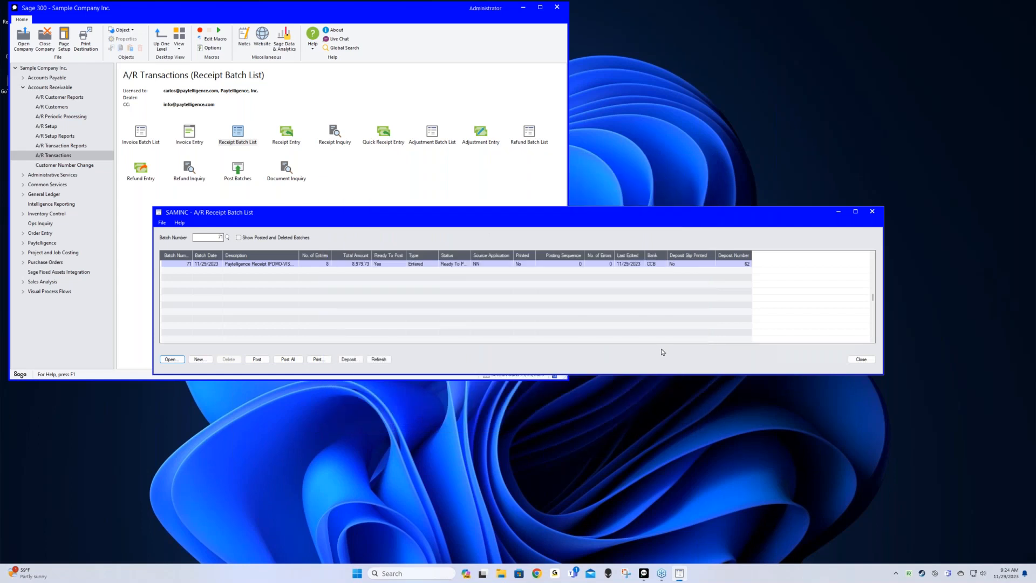
pyautogui.click(257, 358)
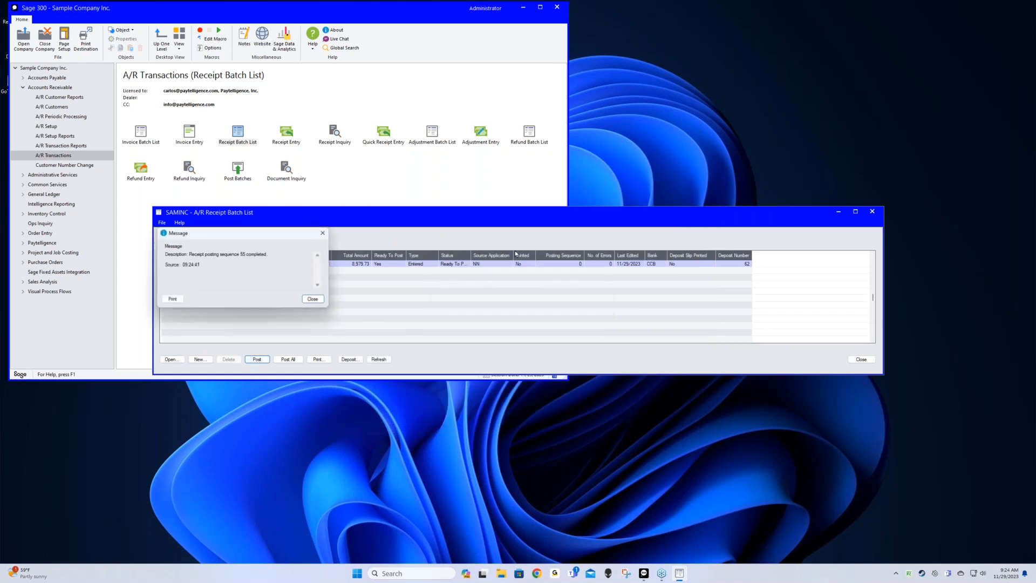
pyautogui.click(314, 300)
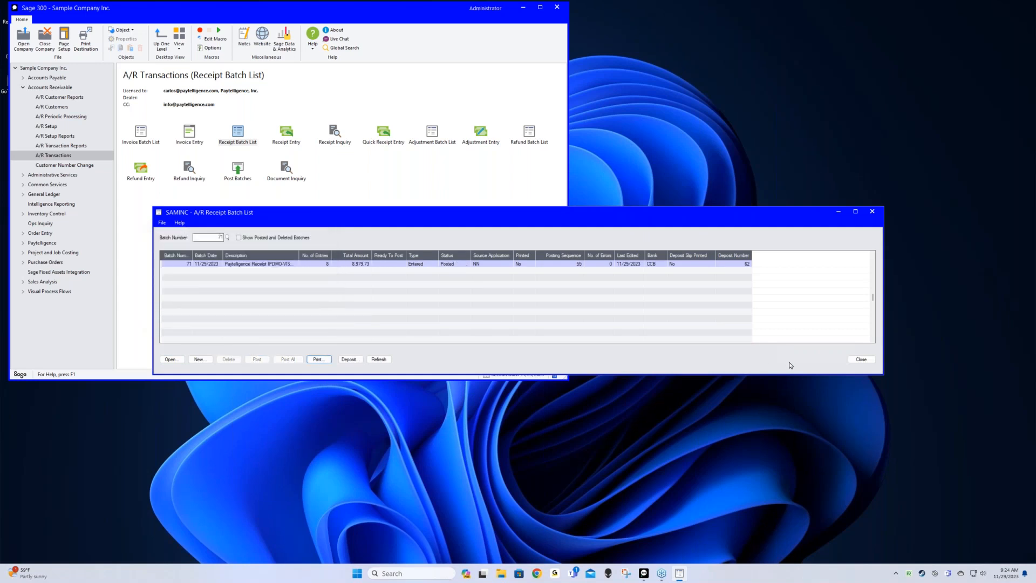
pyautogui.click(854, 362)
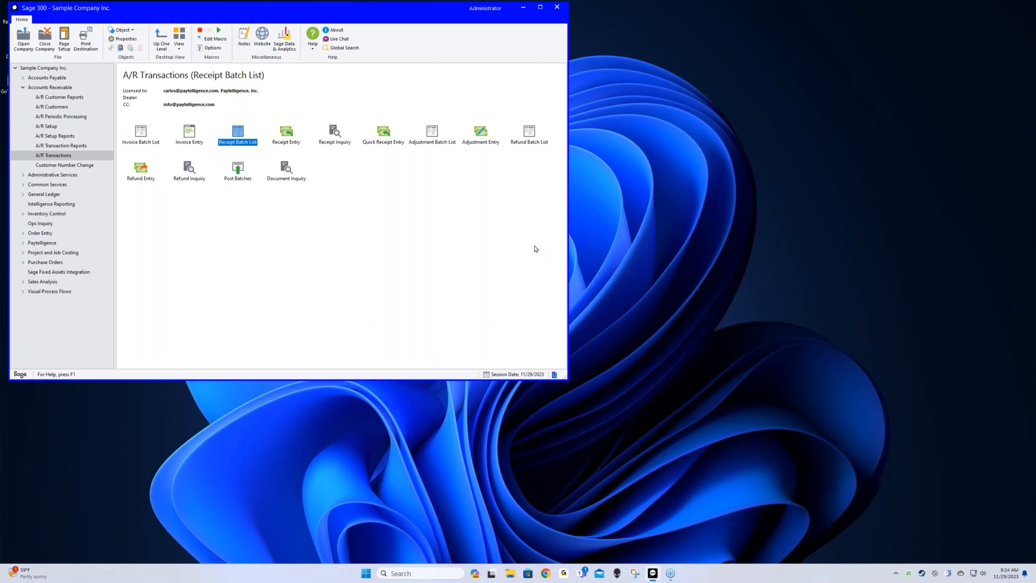
# Post the 126.65 refund batch 10 from the A/R Refund Batch List, then close it
pyautogui.doubleClick(527, 134)
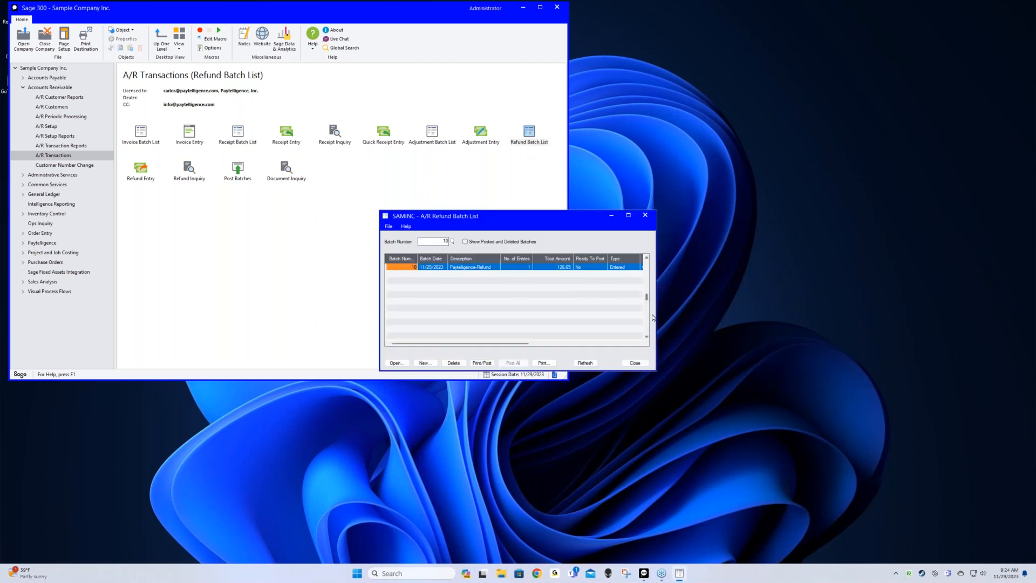
pyautogui.moveTo(653, 319); pyautogui.dragTo(841, 307)
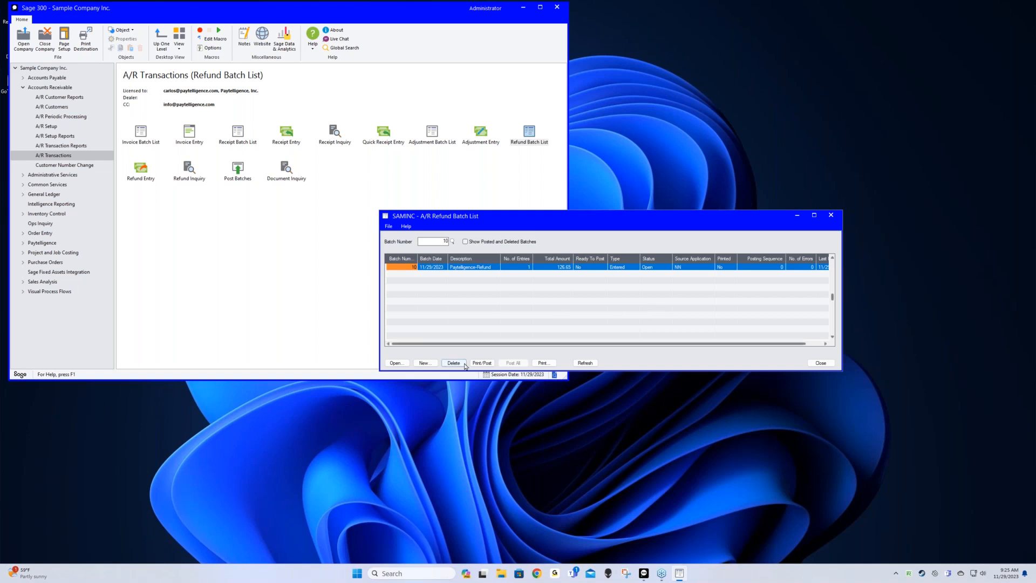
pyautogui.click(482, 363)
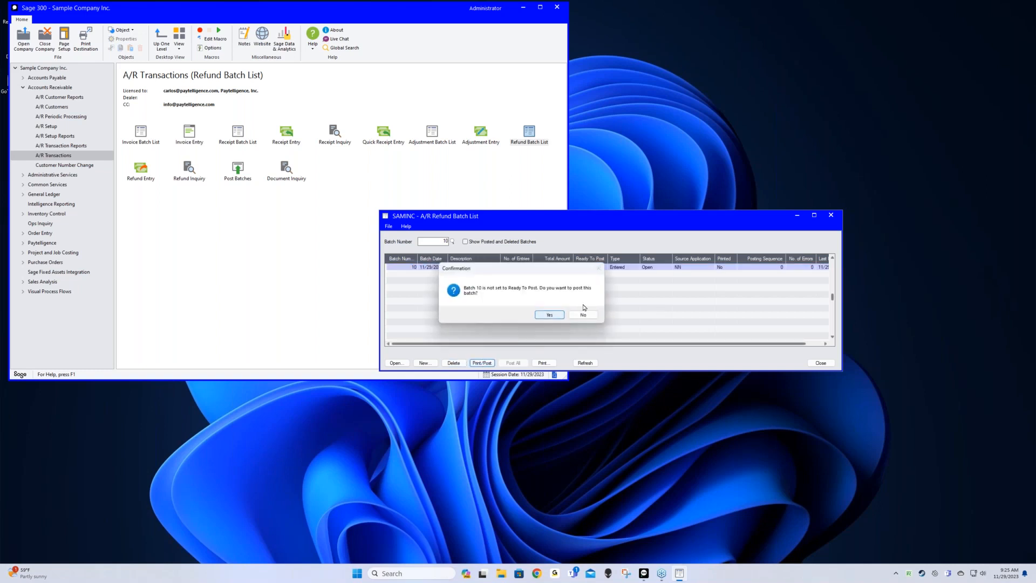
pyautogui.click(543, 316)
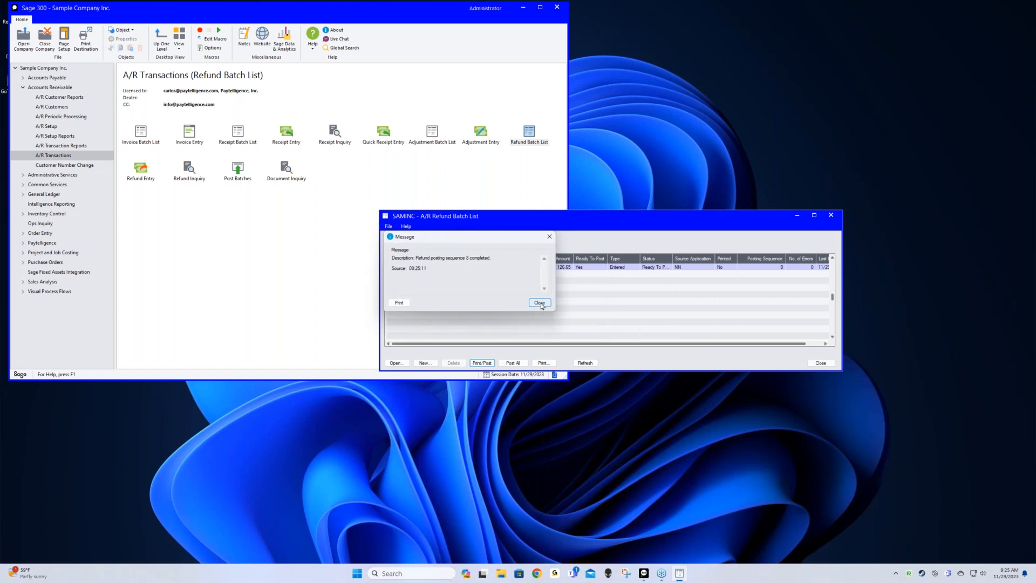
pyautogui.click(542, 304)
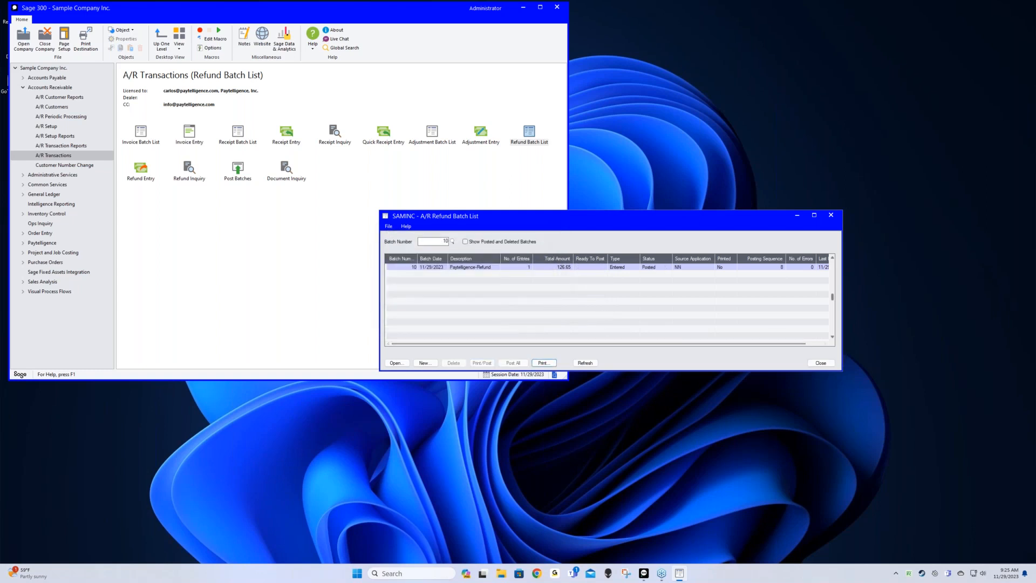
pyautogui.click(821, 363)
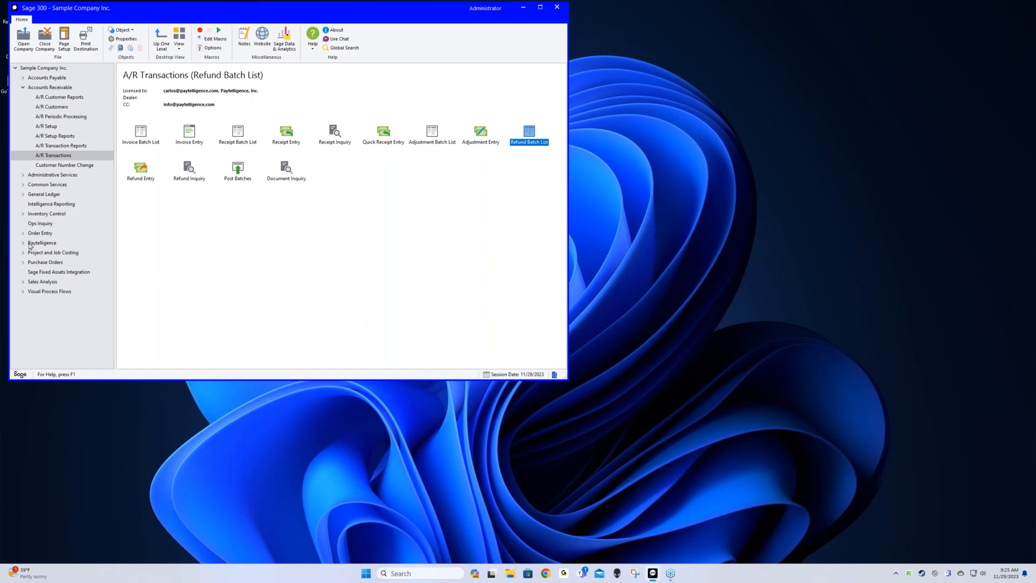
# Open the Paytelligence Transactions report from Reports and Inquiries
pyautogui.click(23, 244)
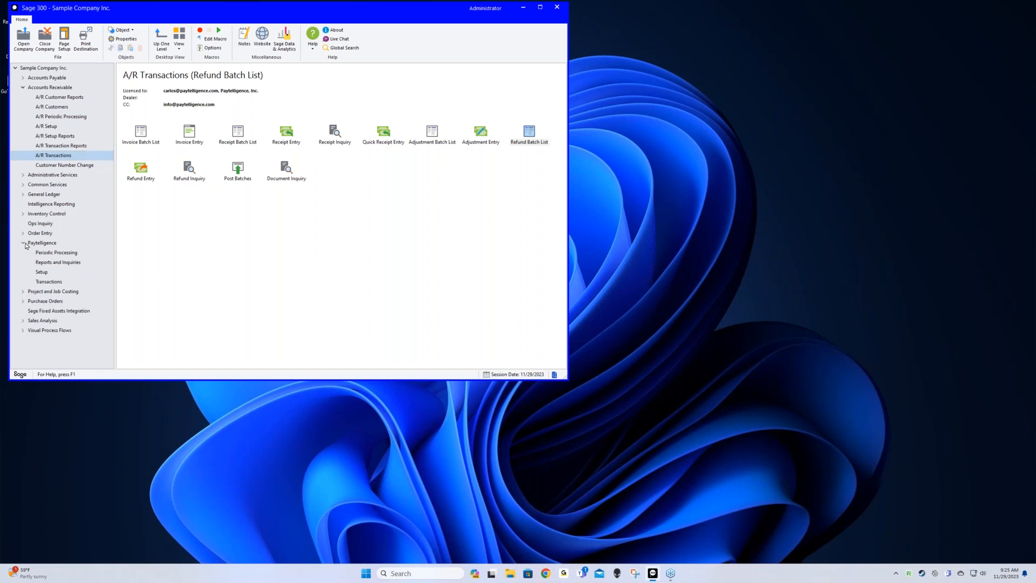
pyautogui.click(64, 263)
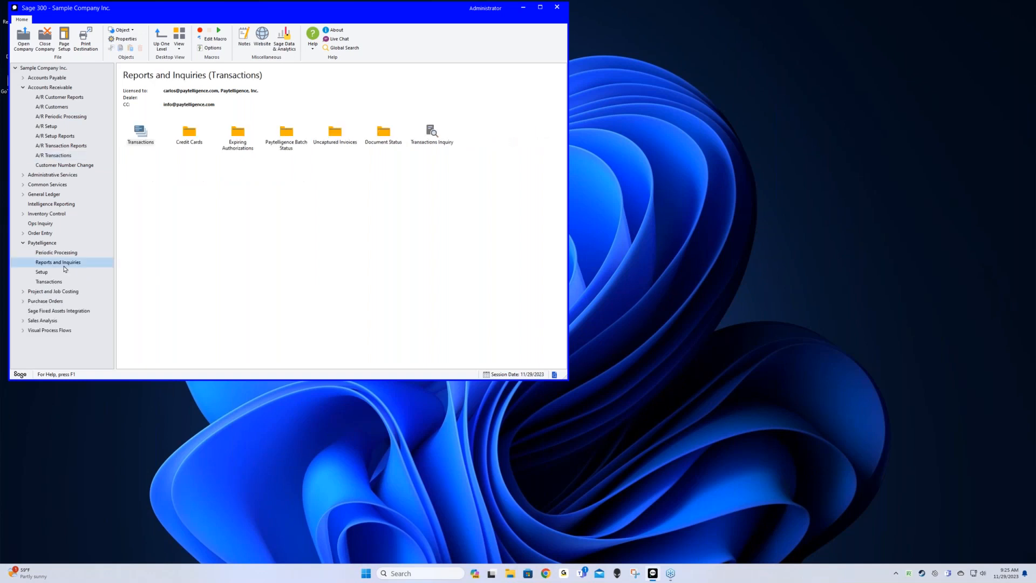
pyautogui.doubleClick(140, 133)
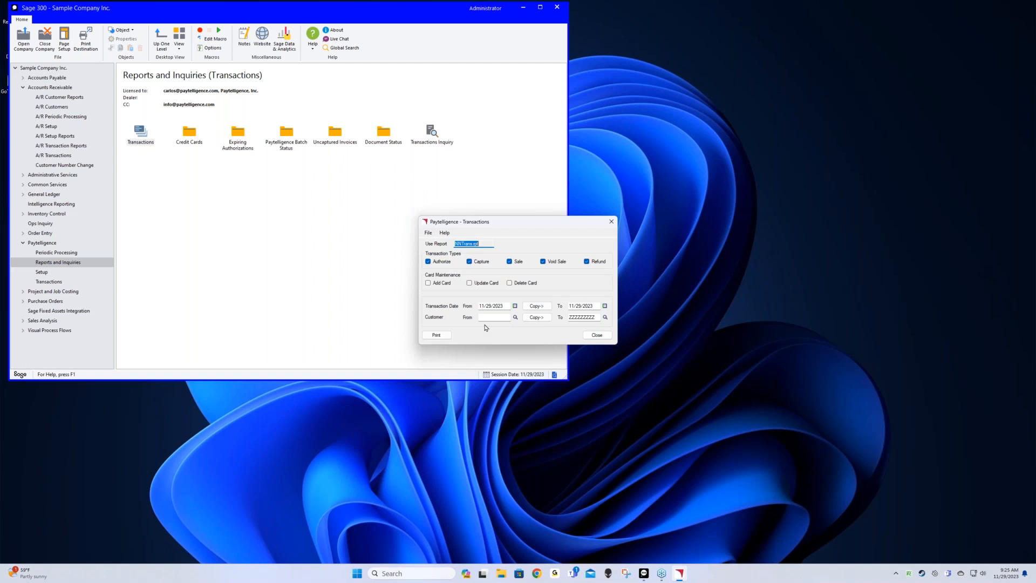
# Preview the 11/29/2023 Transaction Report, check its 9,681.87 document amounts, and close the preview
pyautogui.click(438, 335)
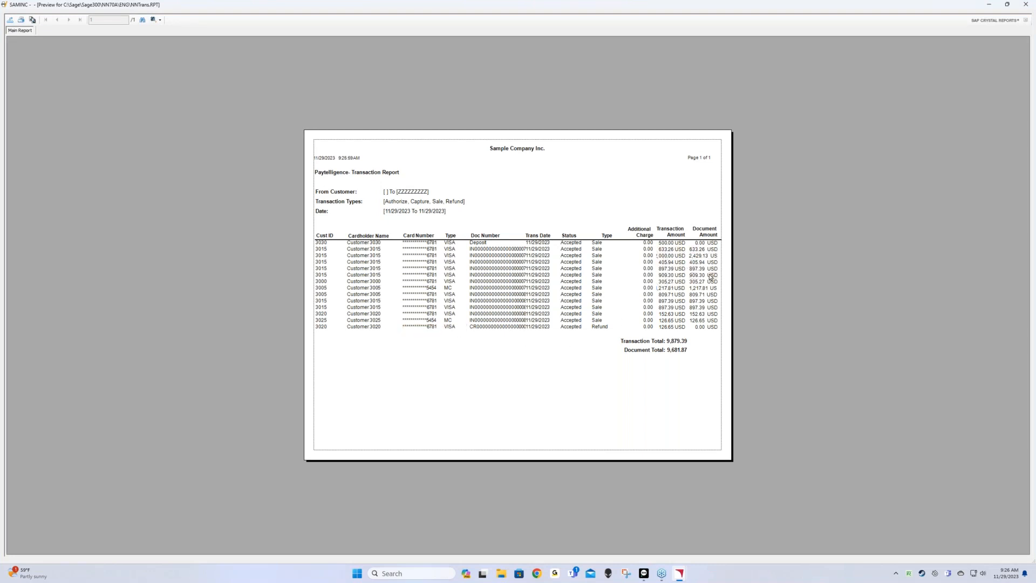
pyautogui.click(711, 258)
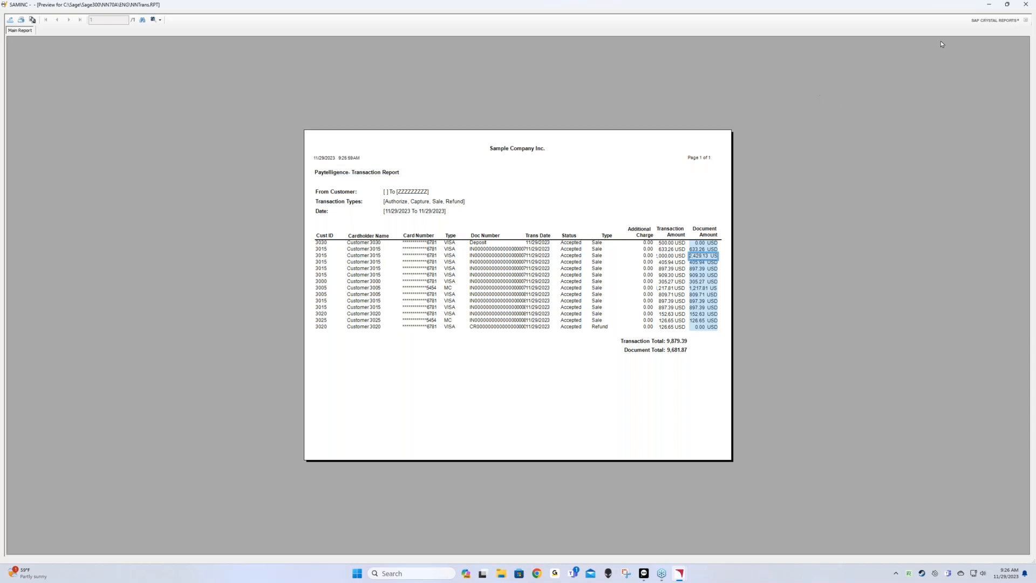
pyautogui.click(1025, 9)
# Open the Credit Cards report and set its starting expiry to 12/2023
pyautogui.click(611, 226)
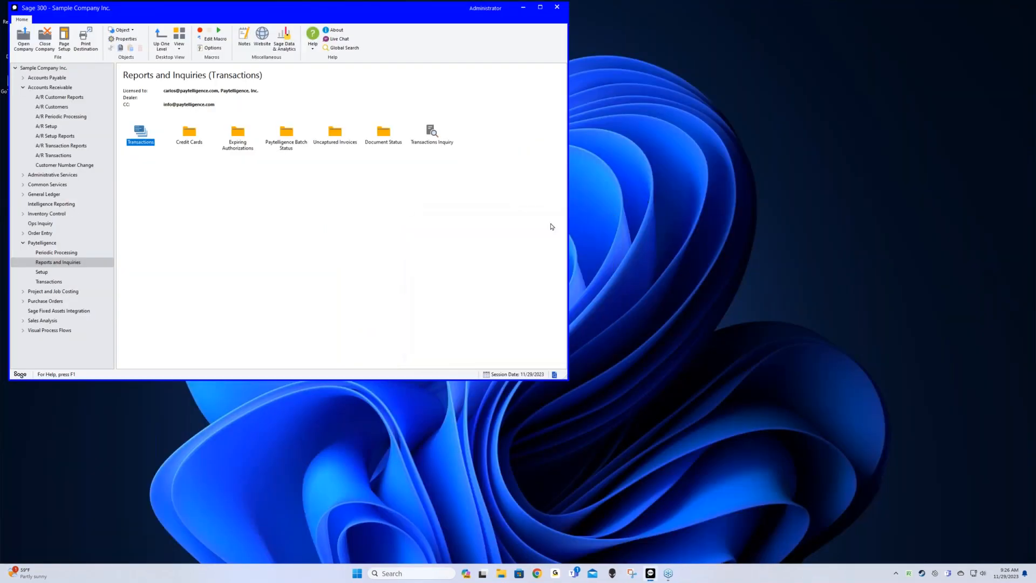
pyautogui.click(187, 142)
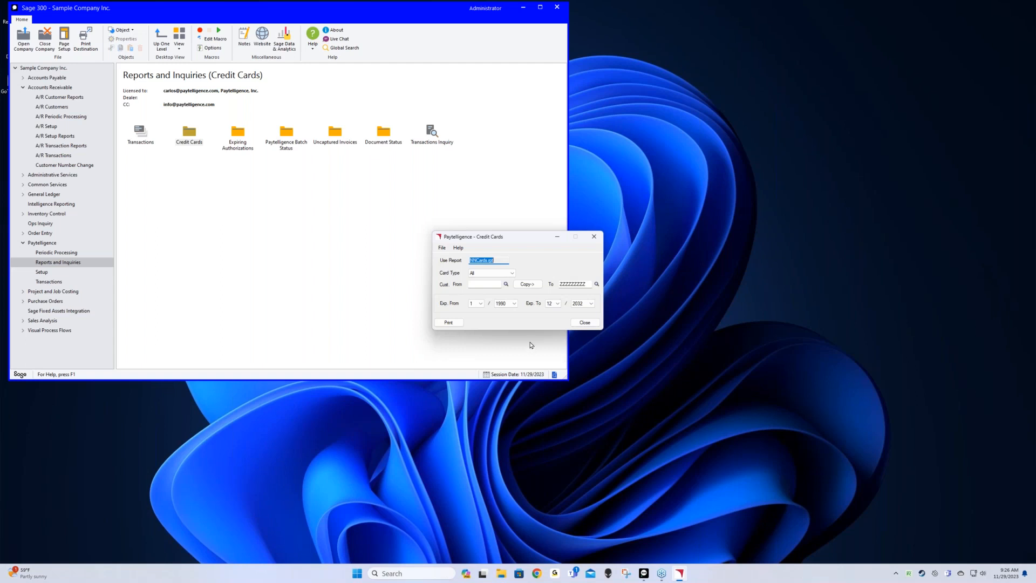
pyautogui.click(480, 303)
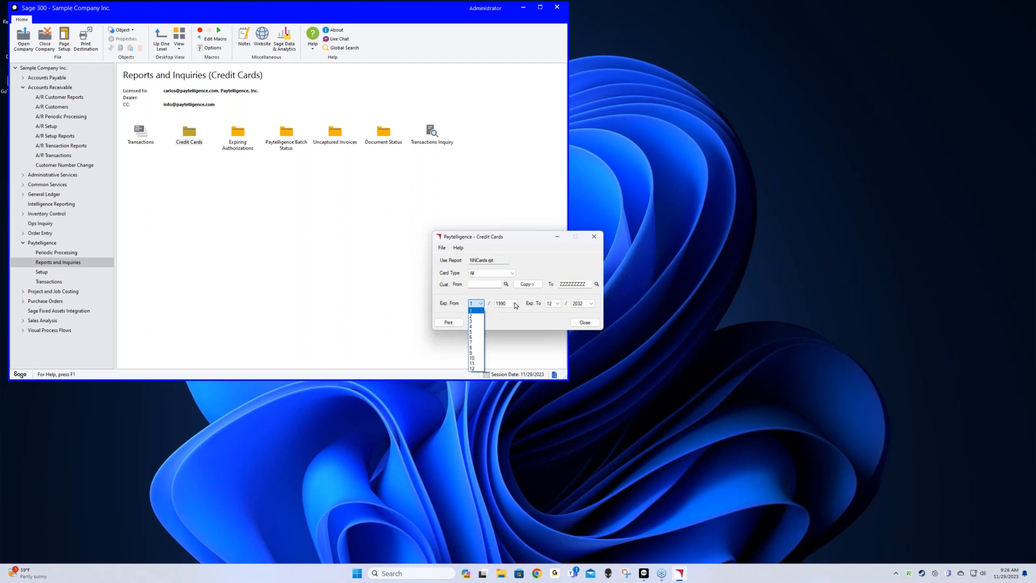
pyautogui.click(515, 305)
pyautogui.click(479, 304)
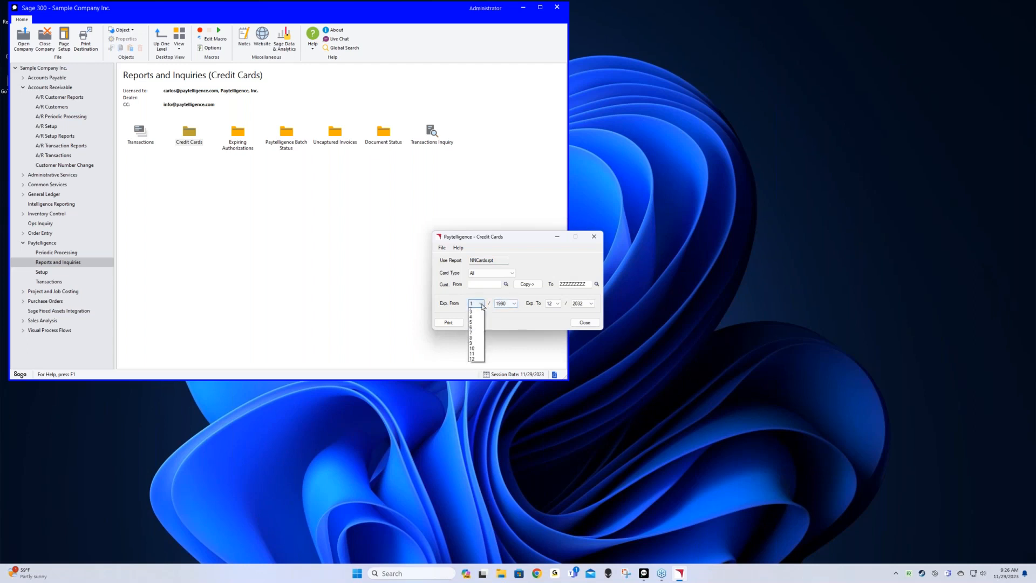
pyautogui.click(474, 368)
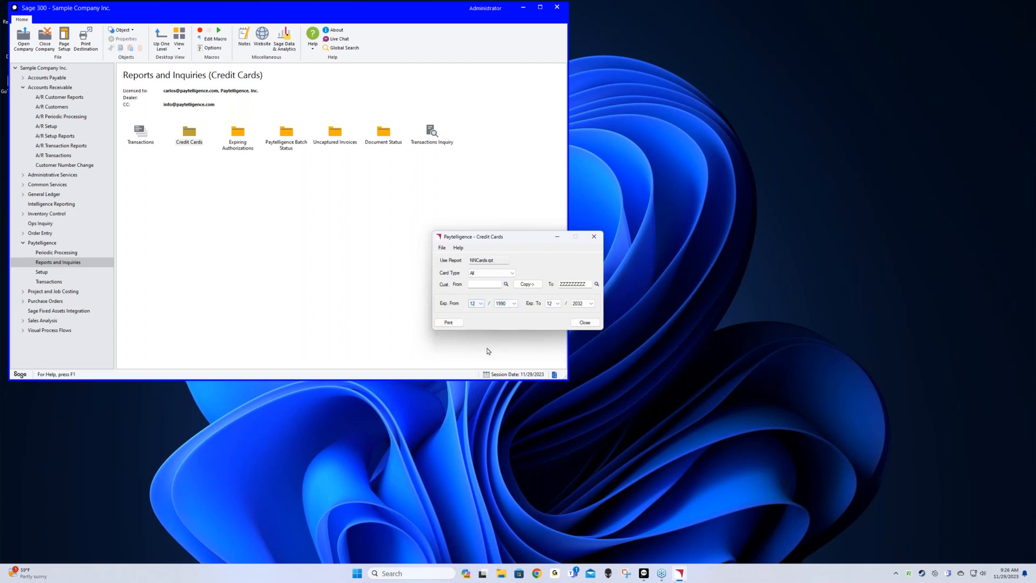
pyautogui.click(513, 305)
pyautogui.click(513, 305)
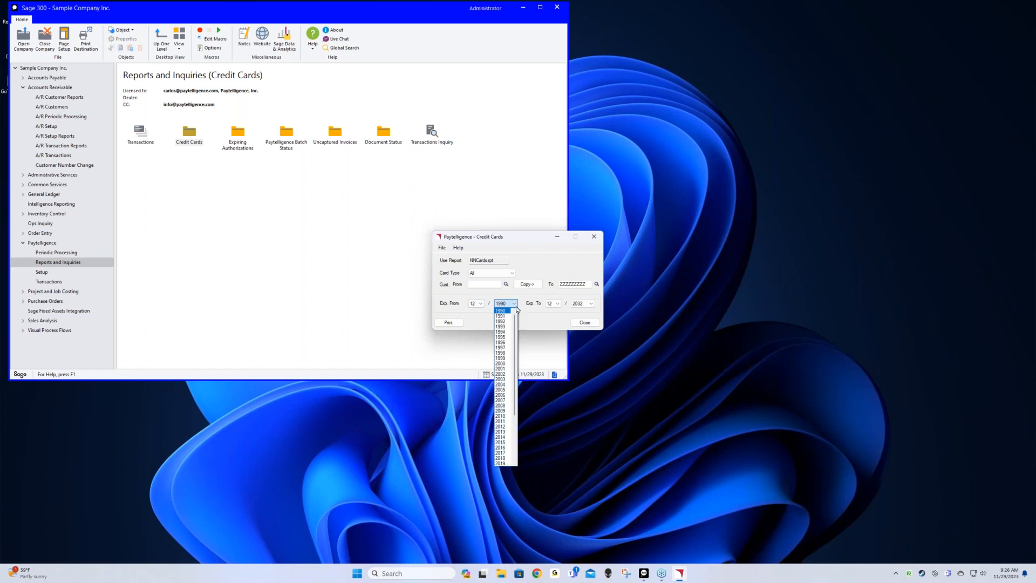
pyautogui.scroll(-4, 512, 375)
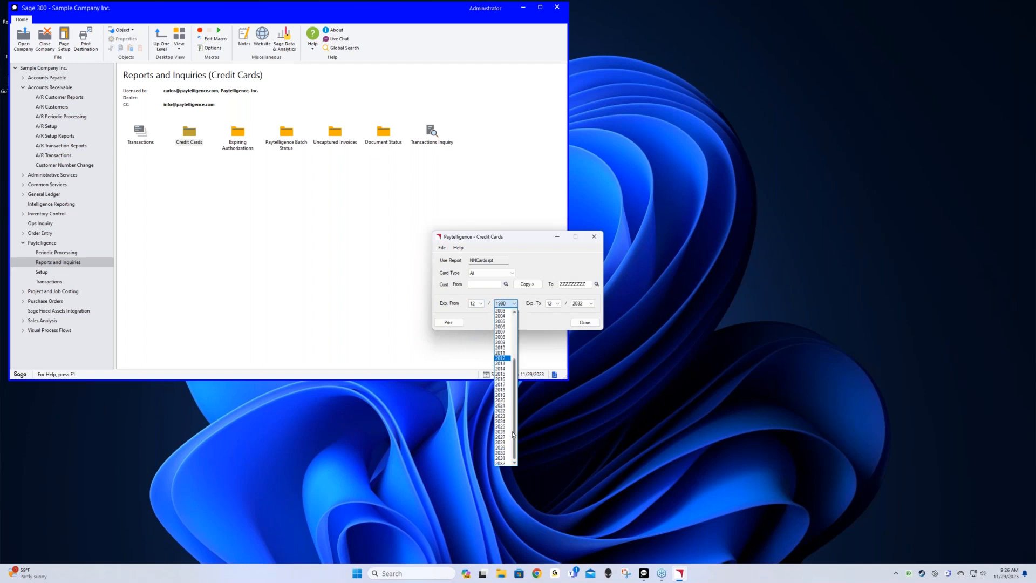
pyautogui.click(509, 415)
# Set the ending expiry to 2/2024 and preview the card report
pyautogui.click(556, 303)
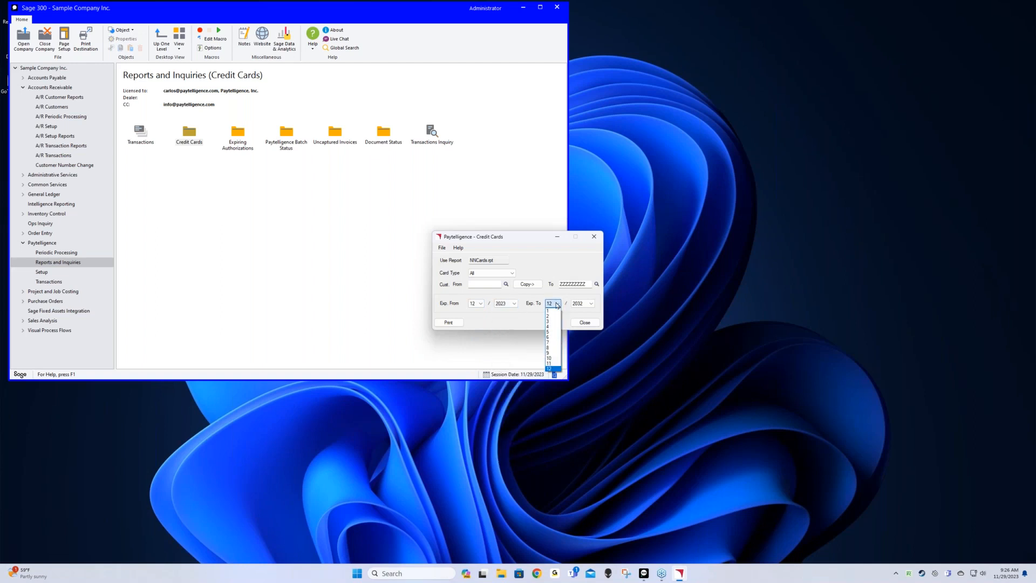
pyautogui.click(583, 303)
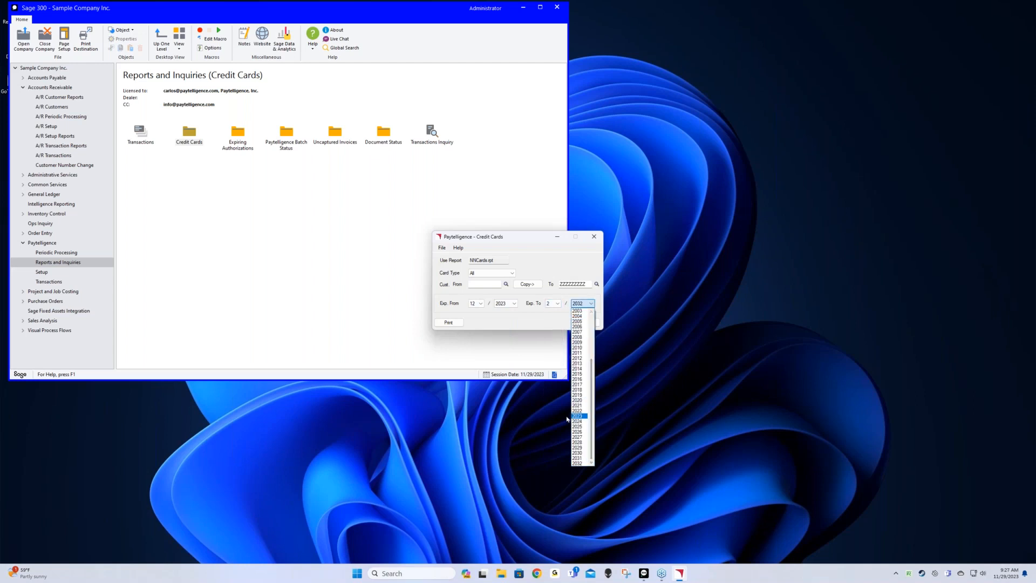
pyautogui.click(576, 421)
pyautogui.click(453, 322)
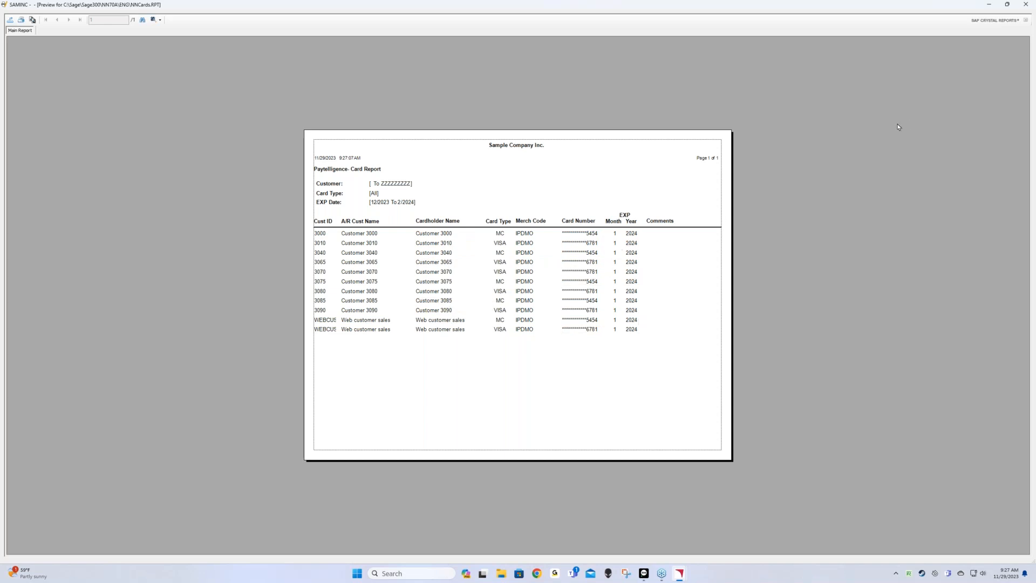
pyautogui.click(1026, 8)
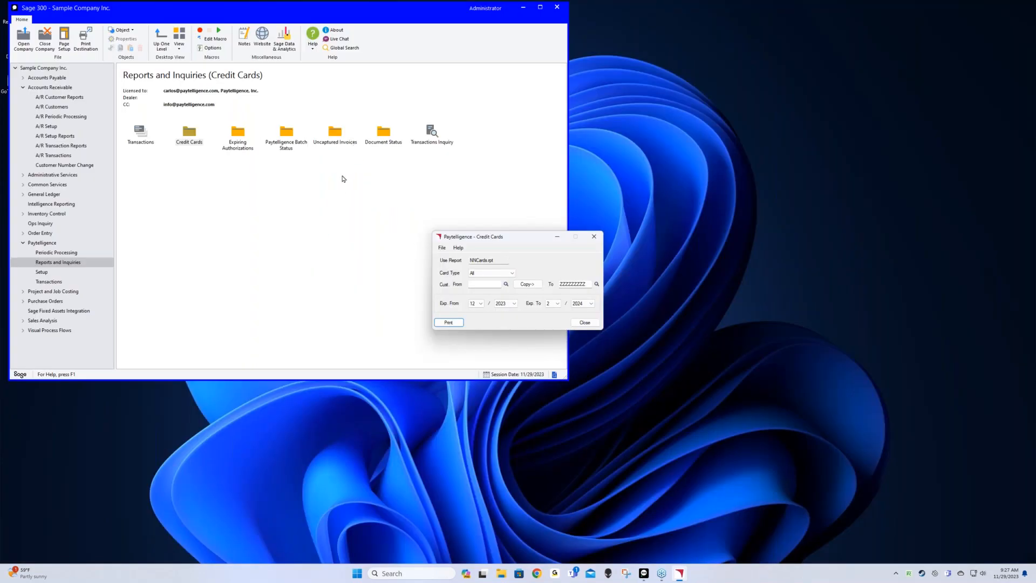
# Launch Transactions Inquiry and close the Credit Cards report dialog
pyautogui.doubleClick(432, 132)
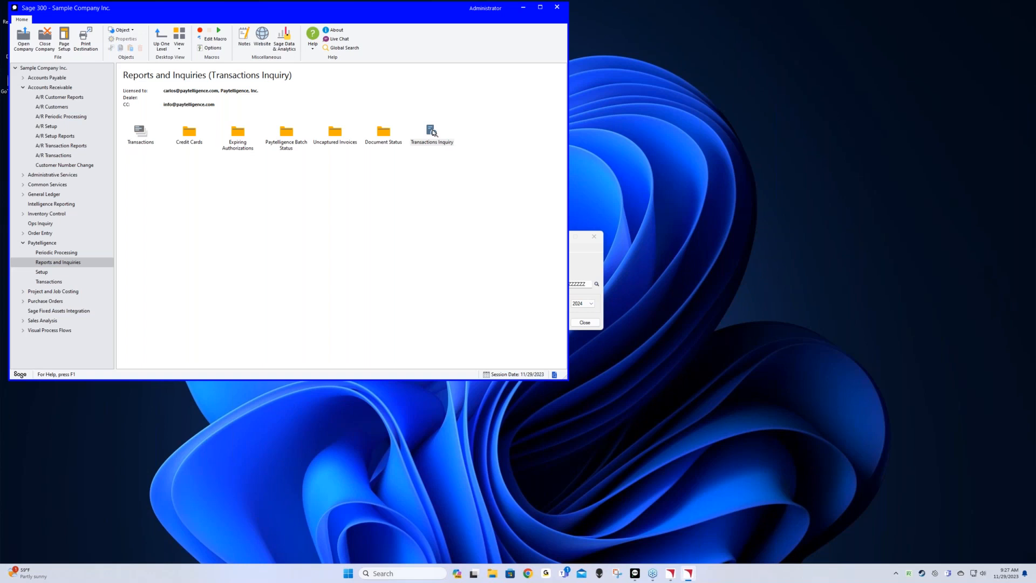
pyautogui.click(691, 573)
pyautogui.click(690, 573)
pyautogui.click(688, 575)
pyautogui.click(688, 575)
pyautogui.click(600, 242)
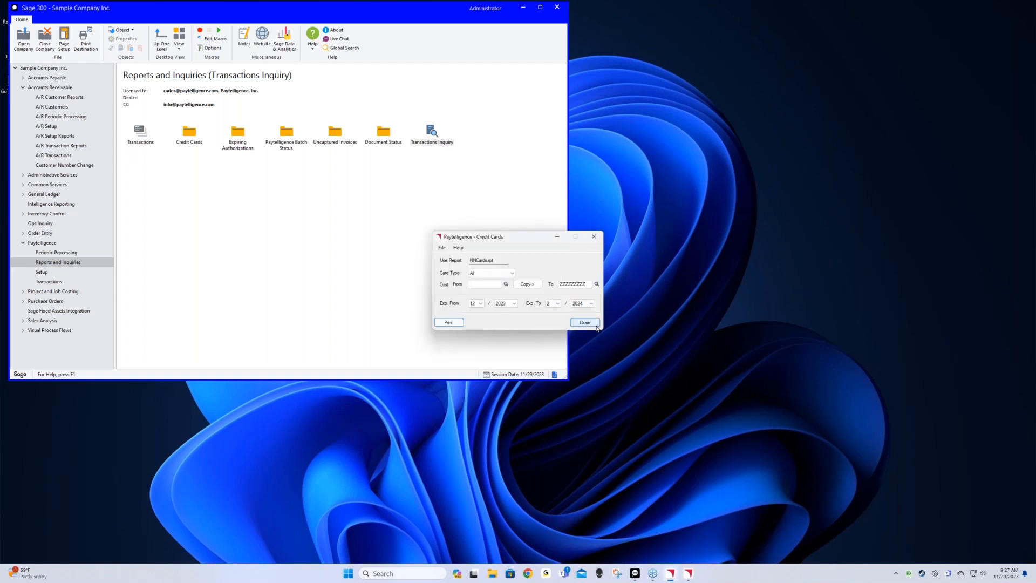
pyautogui.click(585, 322)
# Check the Transactions Inquiry properties, relaunch the inquiry, and bring its window forward
pyautogui.rightClick(435, 141)
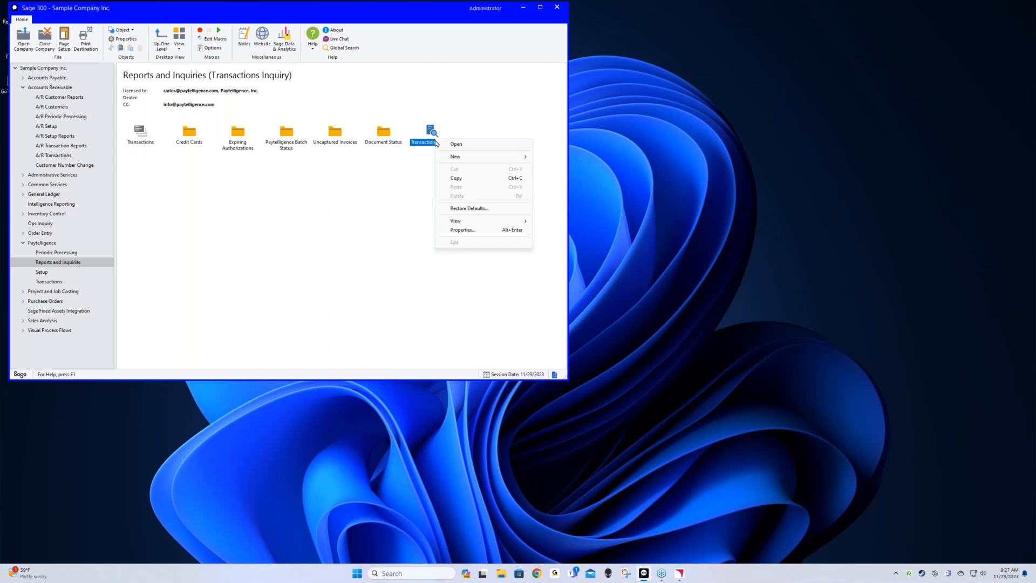
pyautogui.click(456, 145)
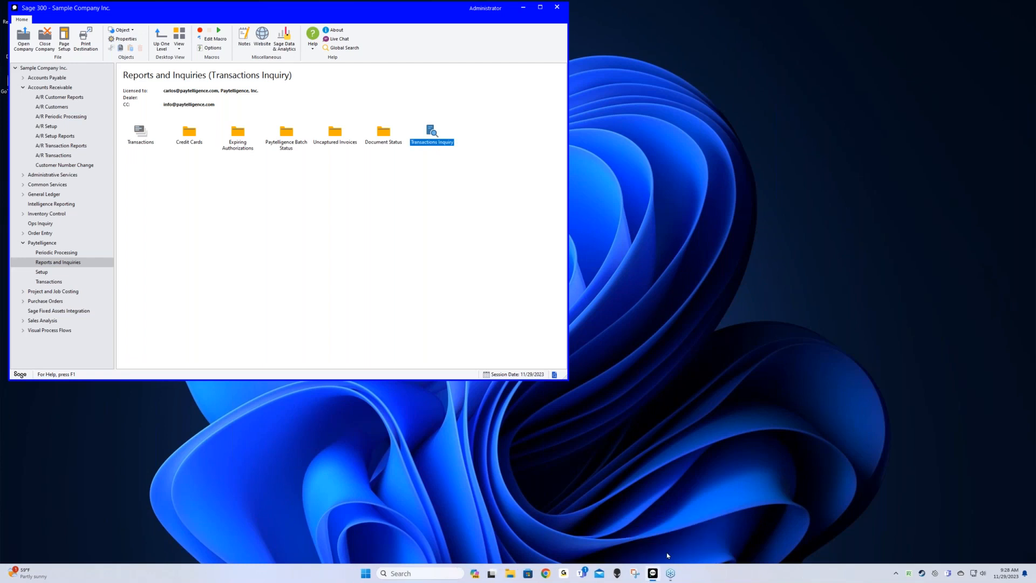
pyautogui.doubleClick(429, 136)
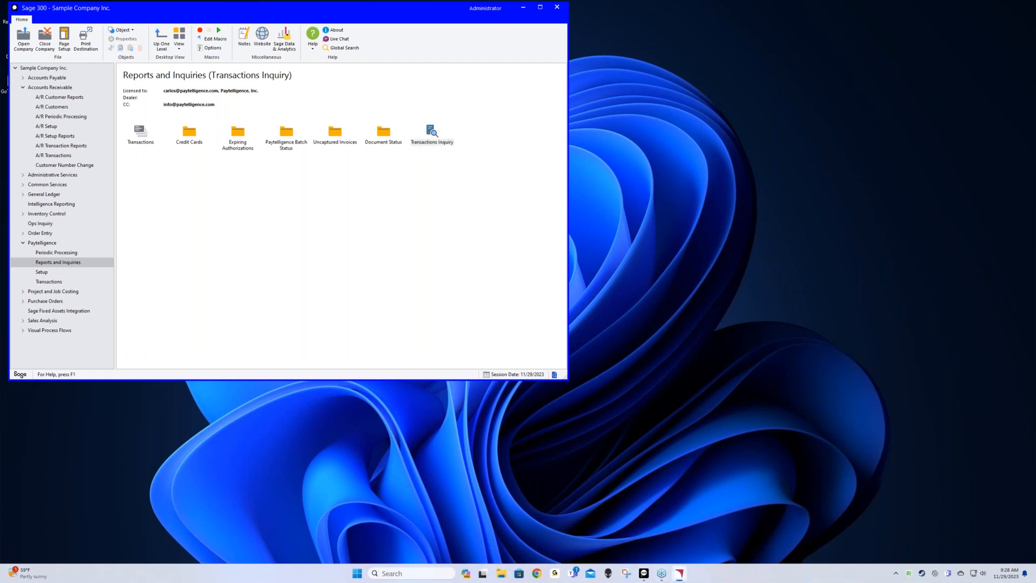
pyautogui.click(680, 575)
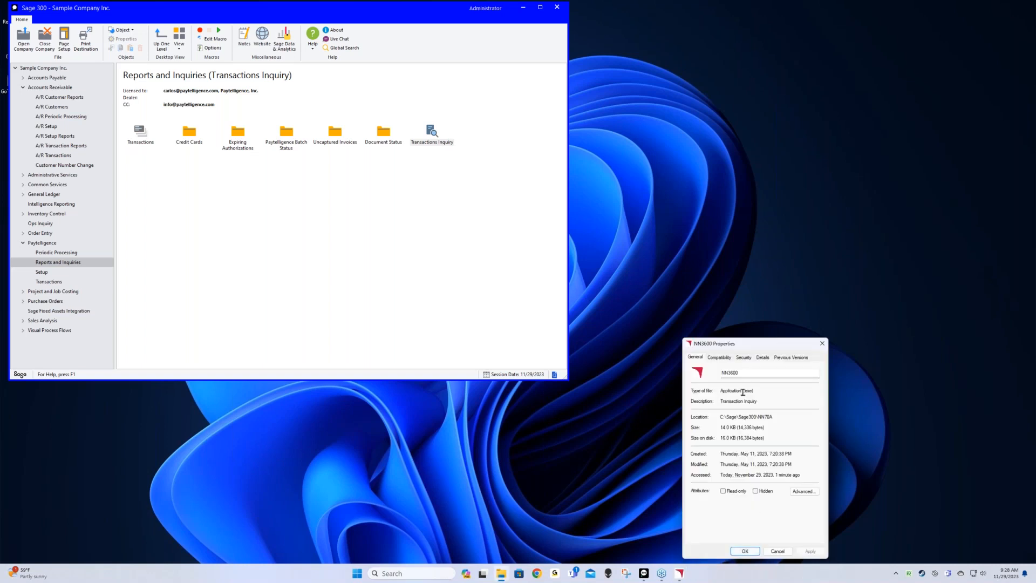
pyautogui.click(822, 343)
pyautogui.click(683, 574)
pyautogui.click(683, 574)
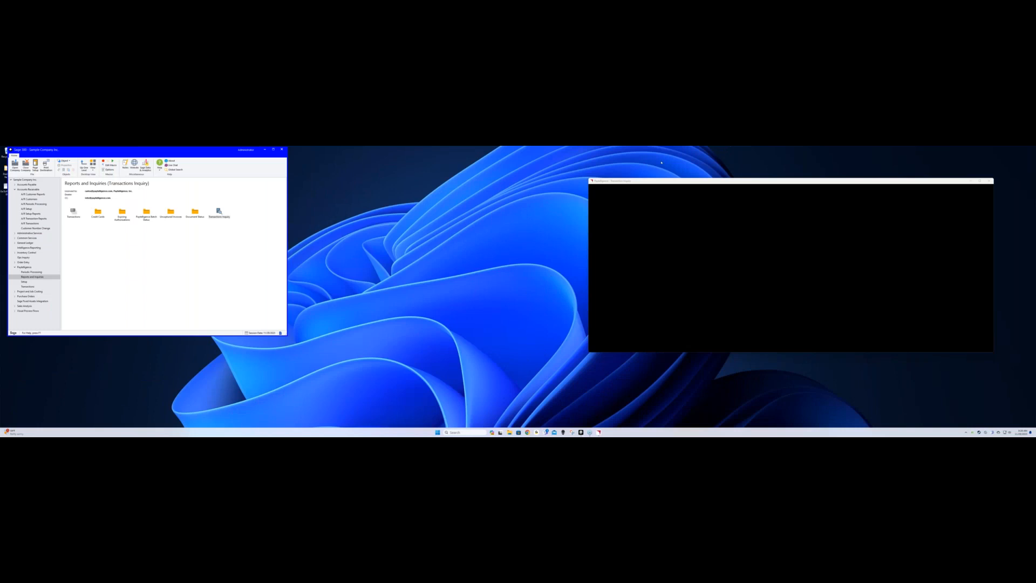
# Move the Transaction Inquiry window into view and maximize it, dated 11/29/2023 to 11/29/2023
pyautogui.moveTo(737, 182); pyautogui.dragTo(211, 201)
pyautogui.moveTo(373, 201); pyautogui.dragTo(328, 191)
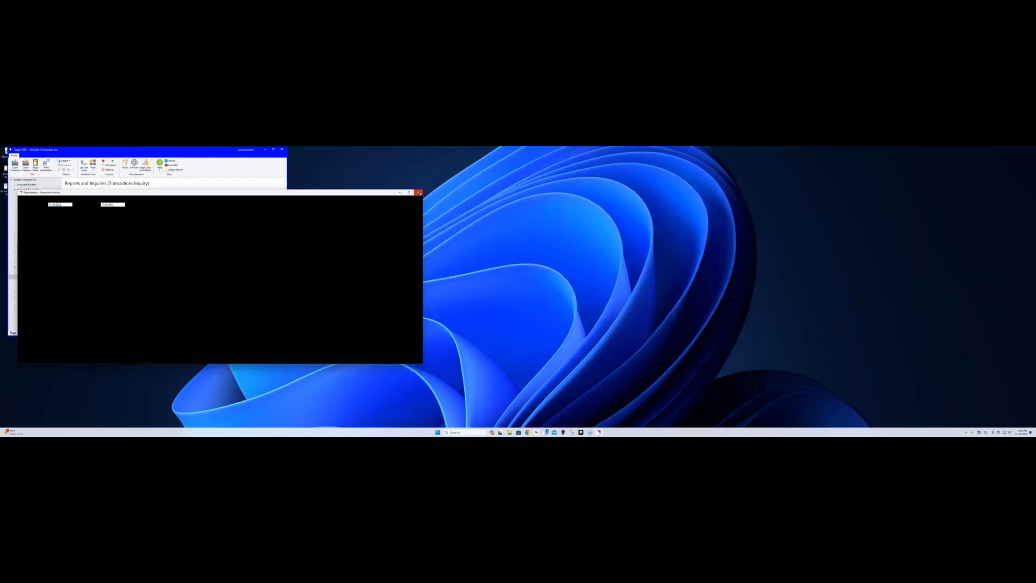
pyautogui.click(420, 190)
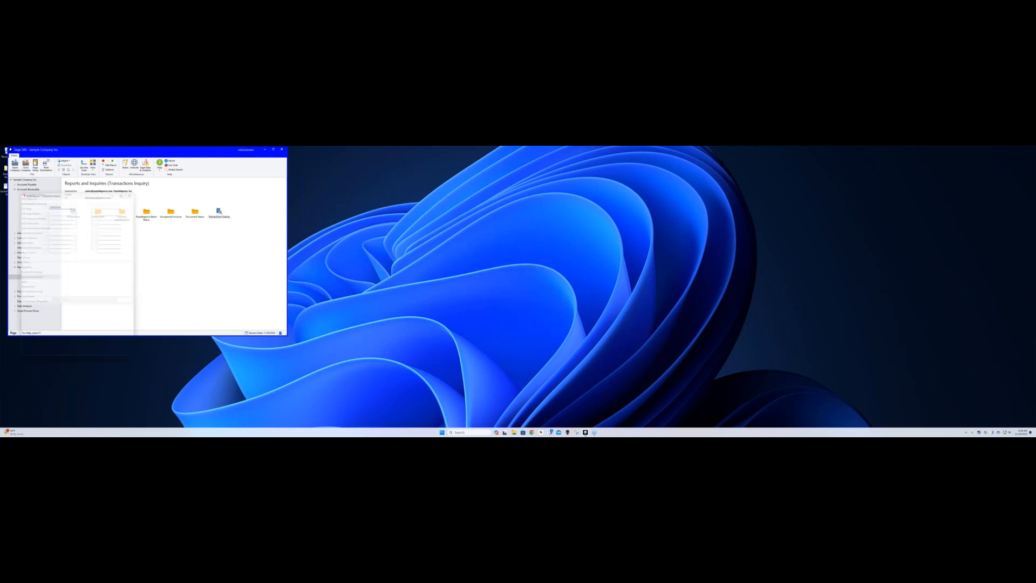
pyautogui.click(409, 193)
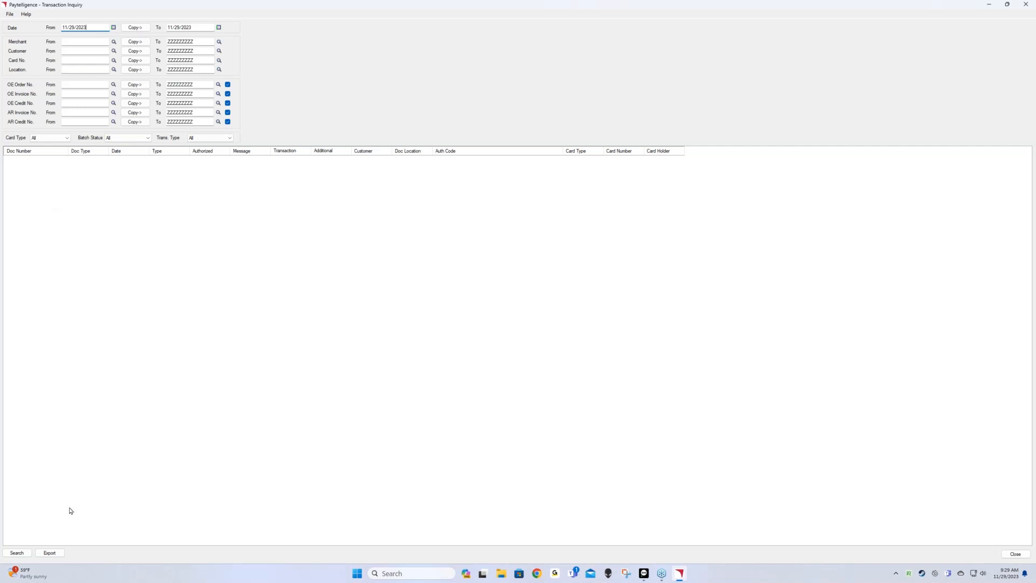
# List the 14 card transactions for 11/29/2023, then close the Transaction Inquiry
pyautogui.click(17, 552)
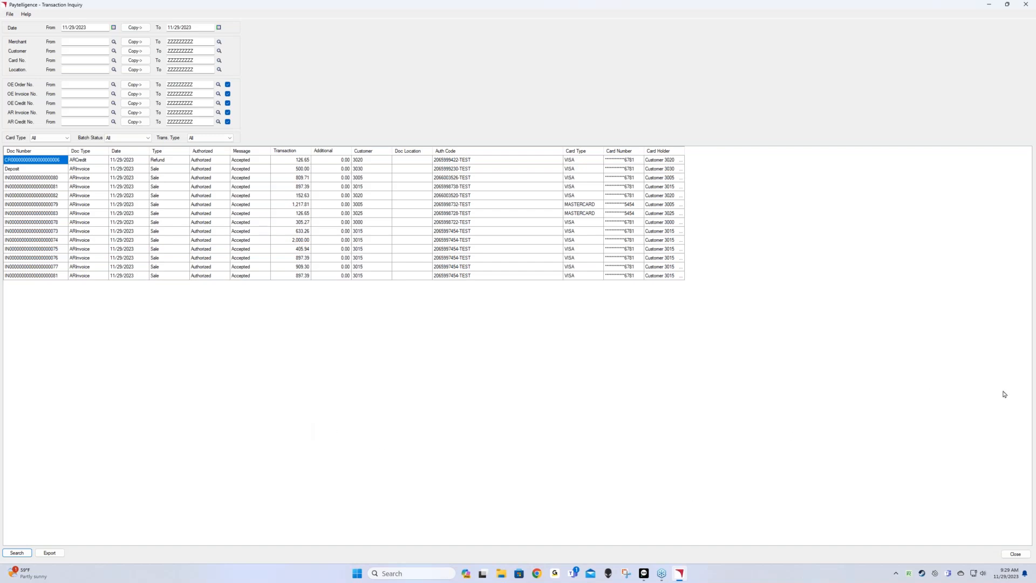
pyautogui.click(1015, 554)
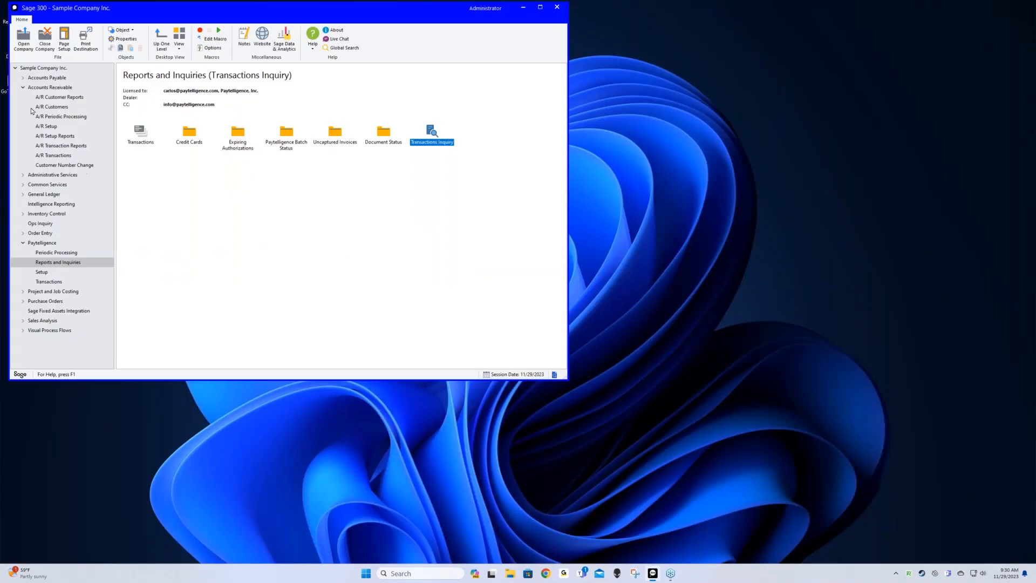
# Collapse the Accounts Receivable branch, leaving the Paytelligence Reports and Inquiries folder showing
pyautogui.click(22, 88)
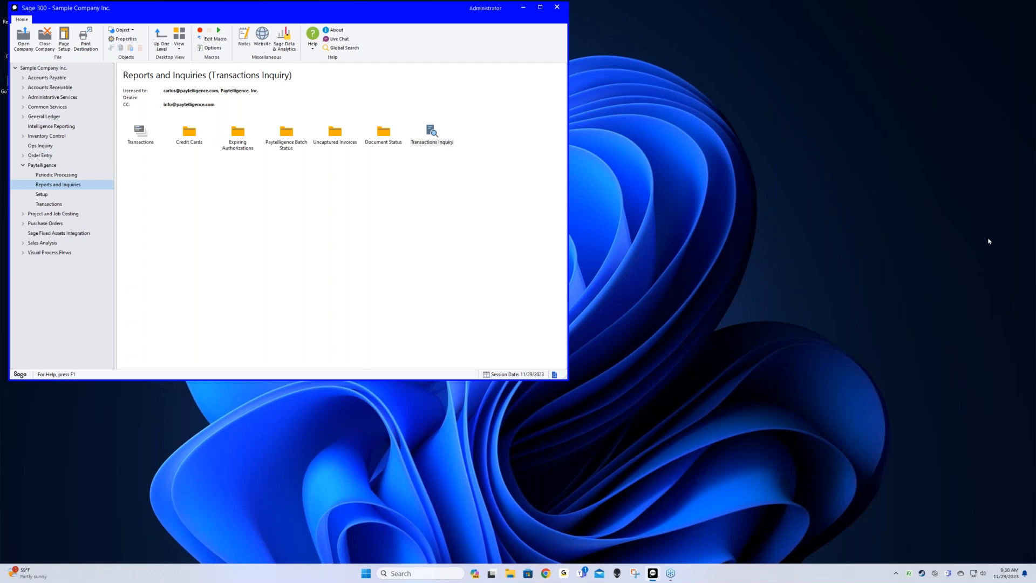
pyautogui.click(913, 206)
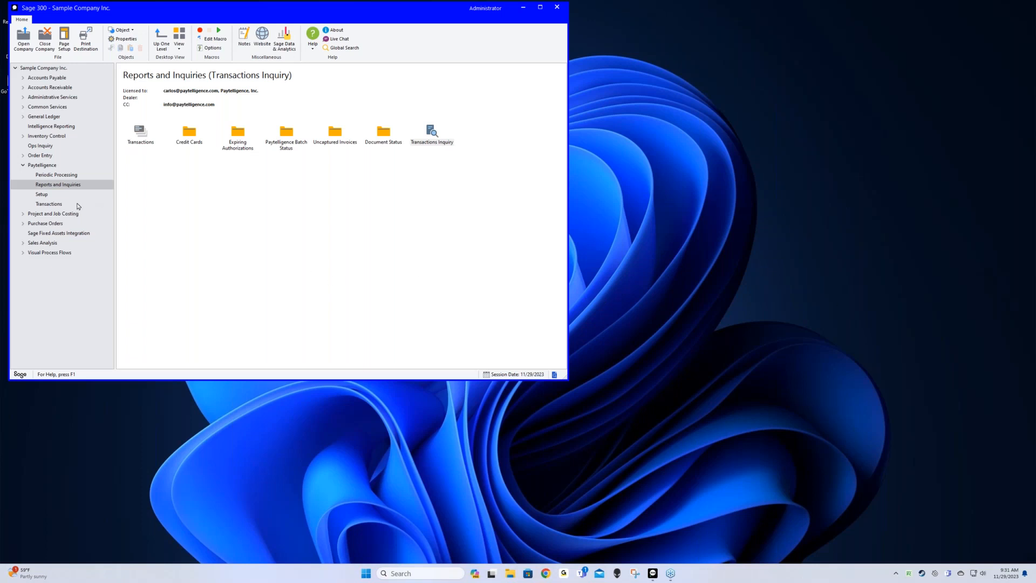
# Show the Paytelligence Transactions icons, then open and centre the Miscellaneous Processor and close it unprocessed
pyautogui.click(53, 205)
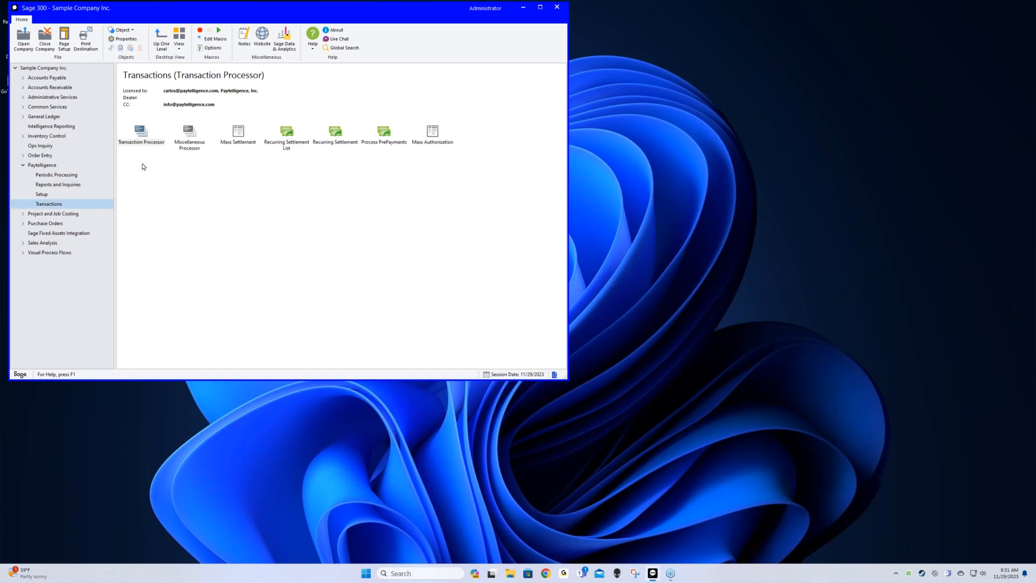
pyautogui.click(198, 137)
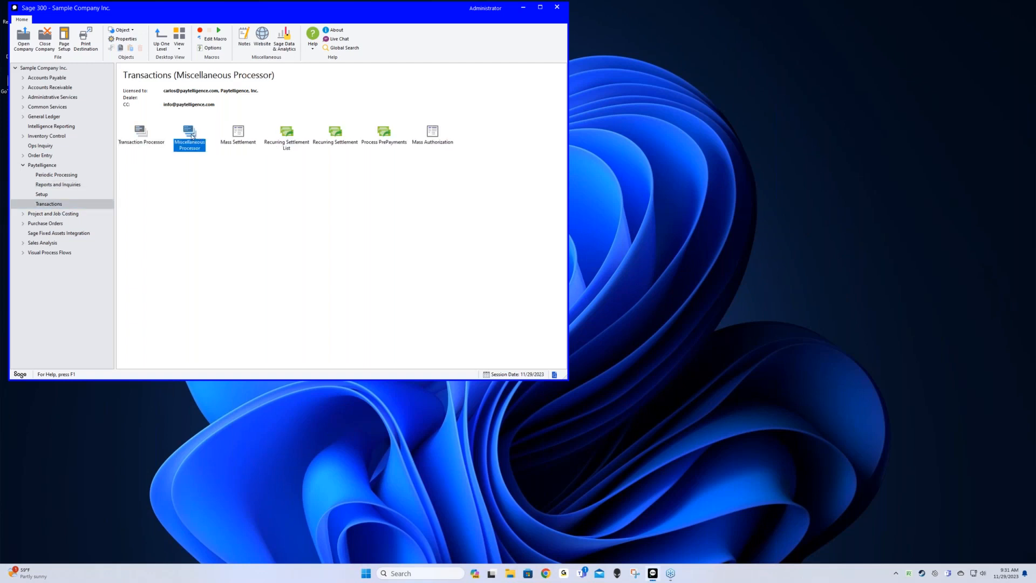
pyautogui.doubleClick(192, 137)
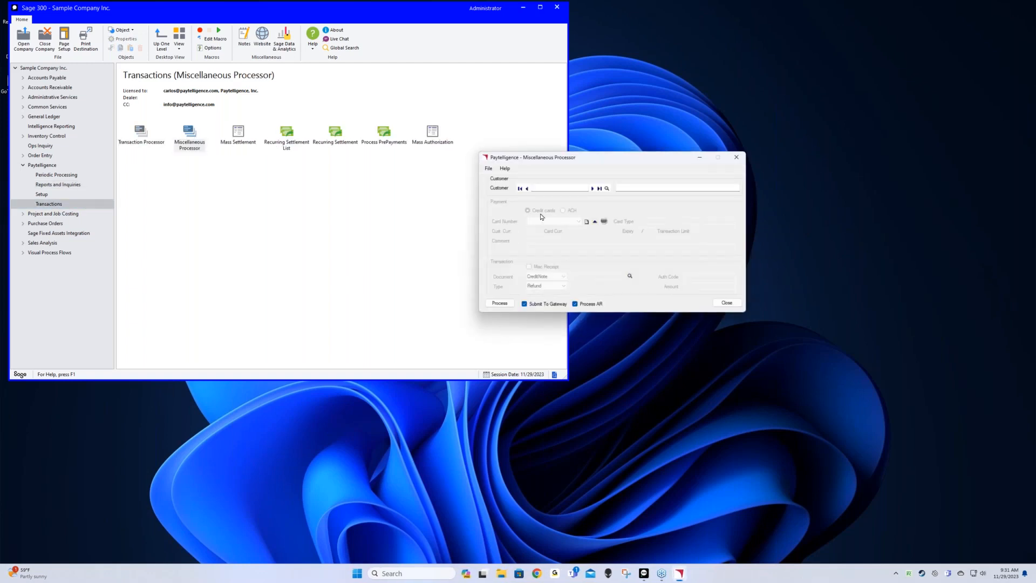
pyautogui.moveTo(593, 160); pyautogui.dragTo(360, 188)
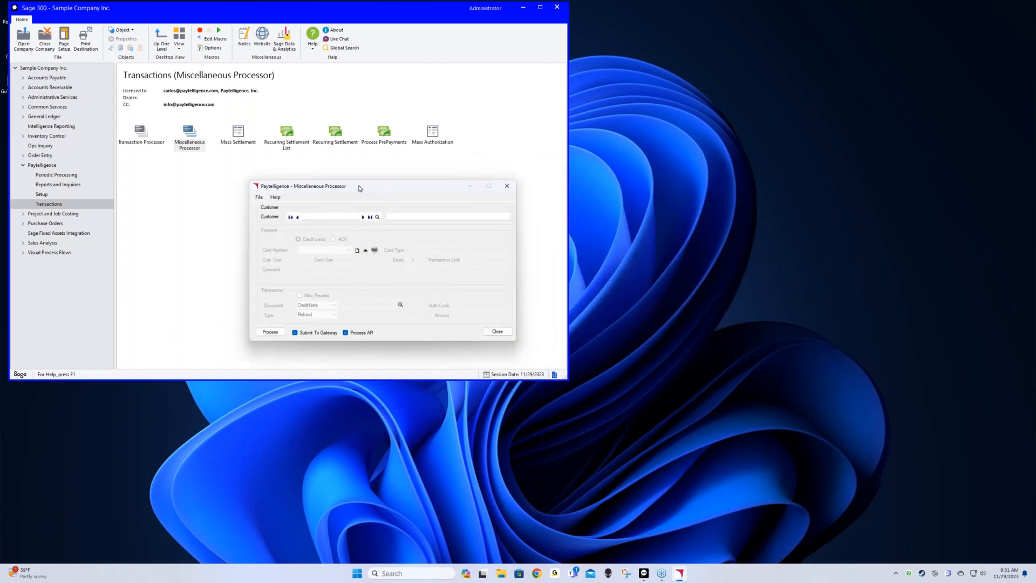
pyautogui.click(495, 336)
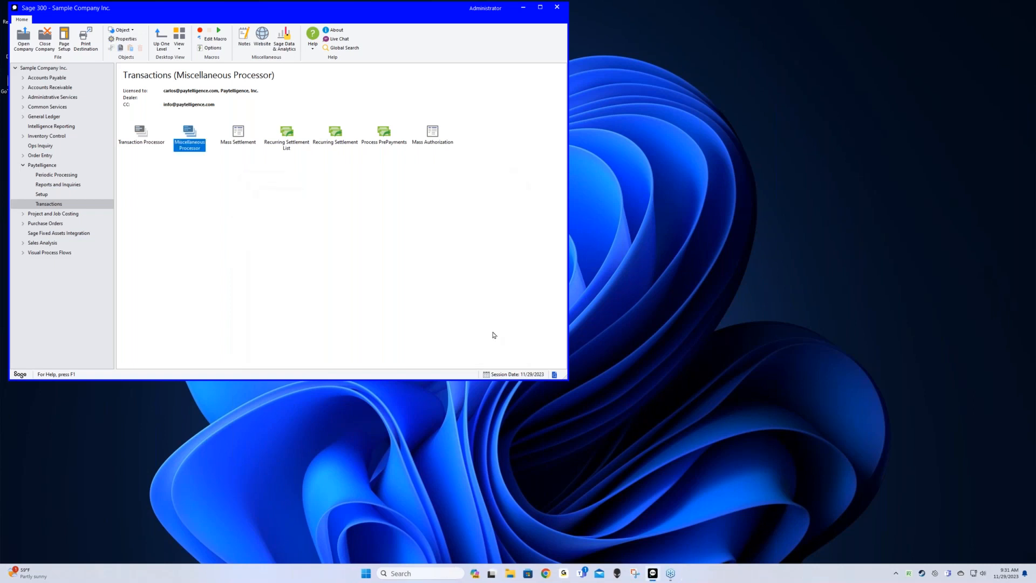